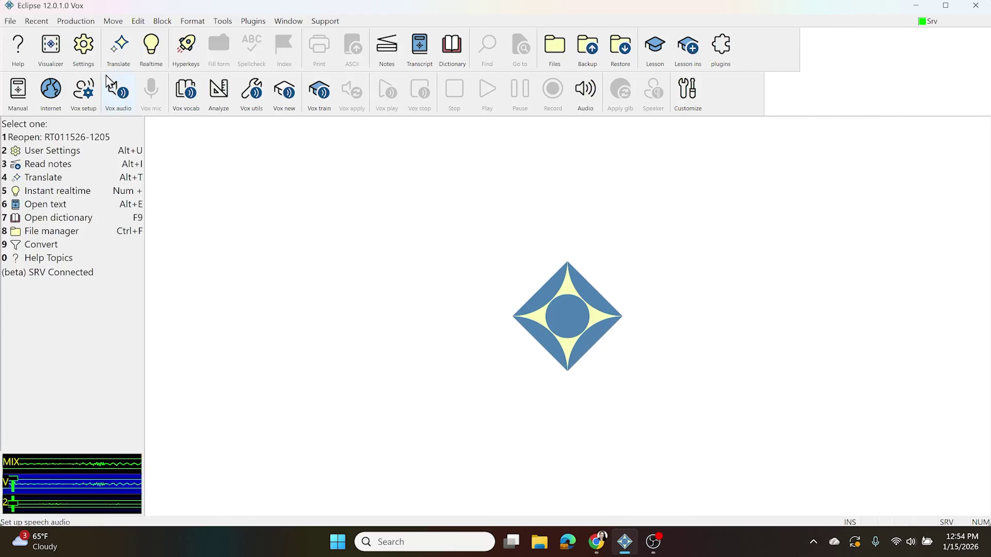
# Review the channel 1 and channel 2 microphone entries in the realtime audio recording settings without changing them.
pyautogui.click(83, 46)
pyautogui.click(442, 173)
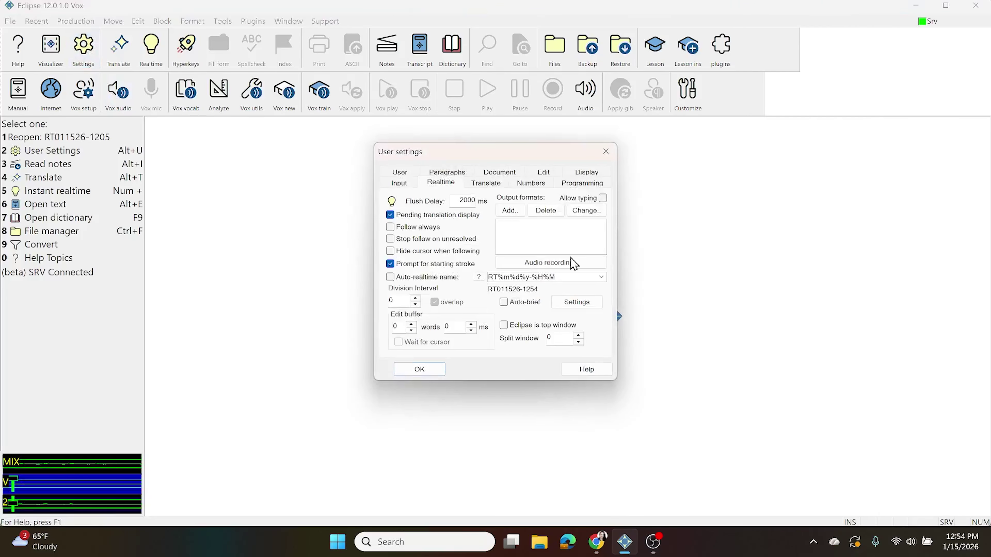
pyautogui.click(542, 268)
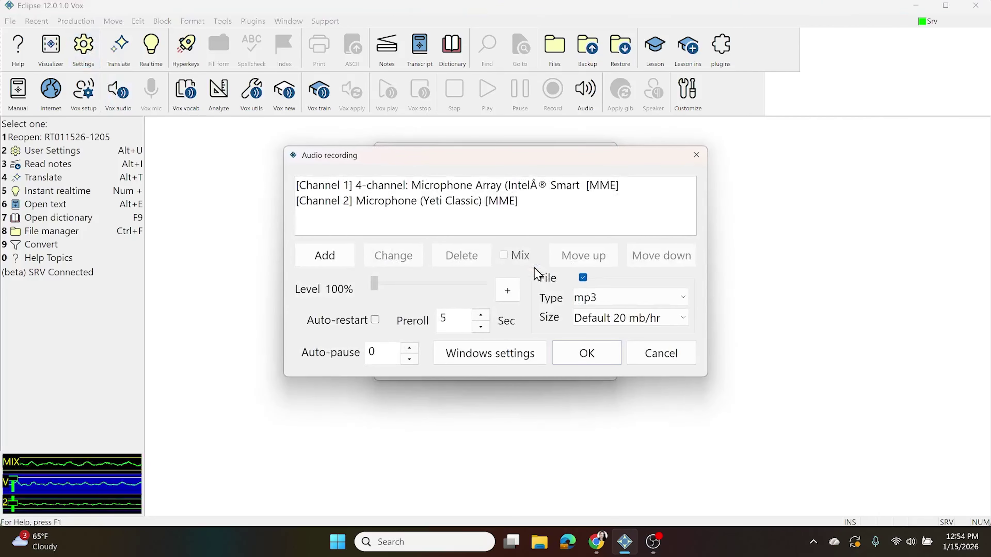
pyautogui.click(421, 188)
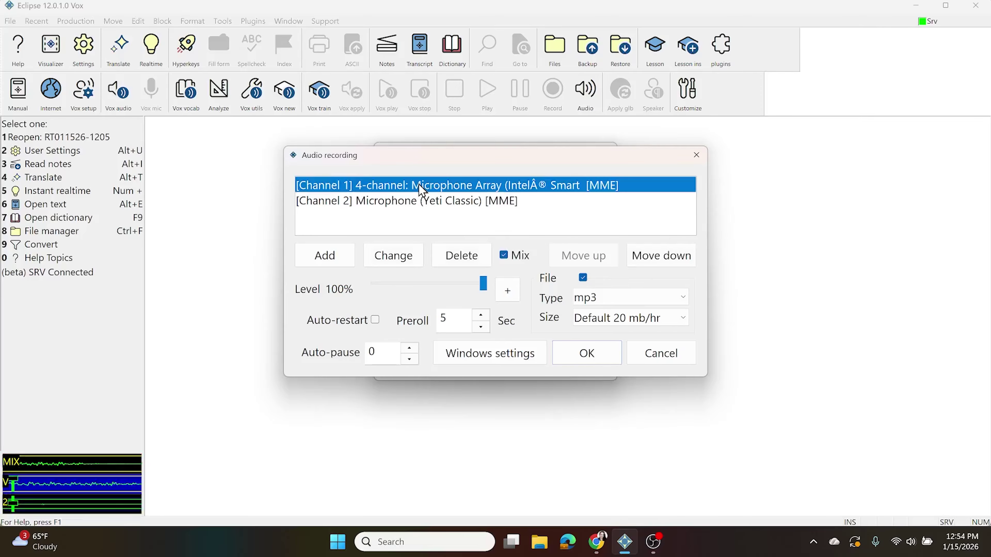
pyautogui.click(411, 204)
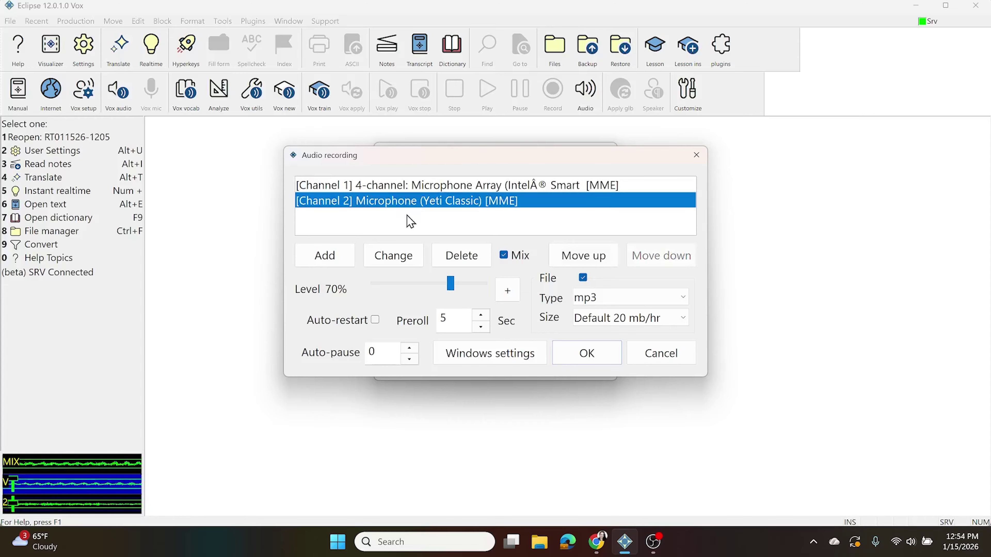
pyautogui.click(697, 157)
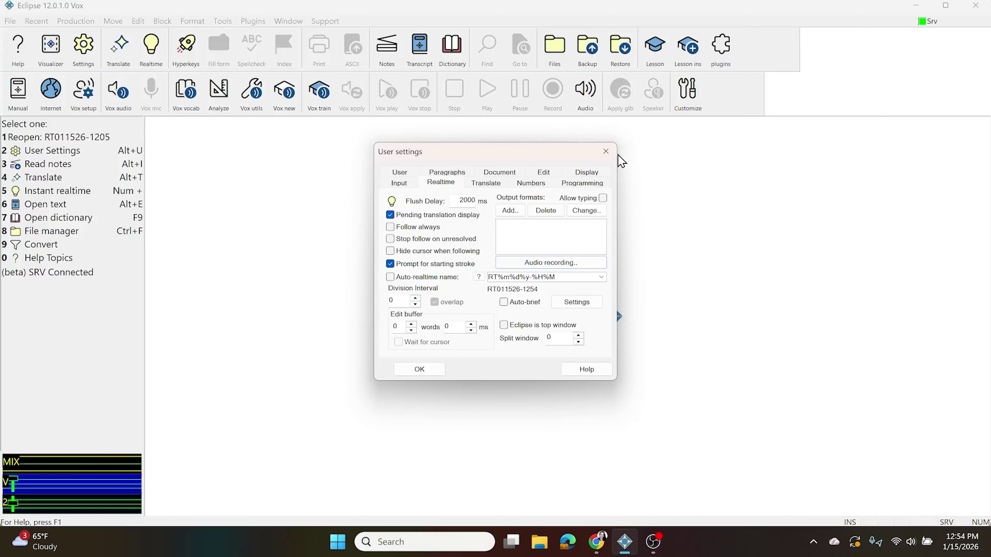
pyautogui.click(606, 151)
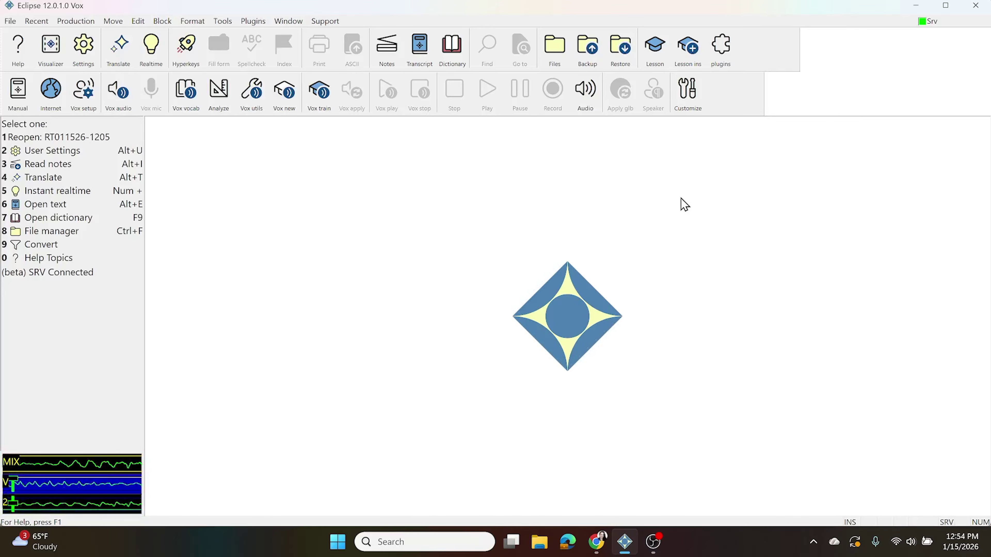
# Download the Channel Selectors plugin from the available plugins.
pyautogui.click(721, 51)
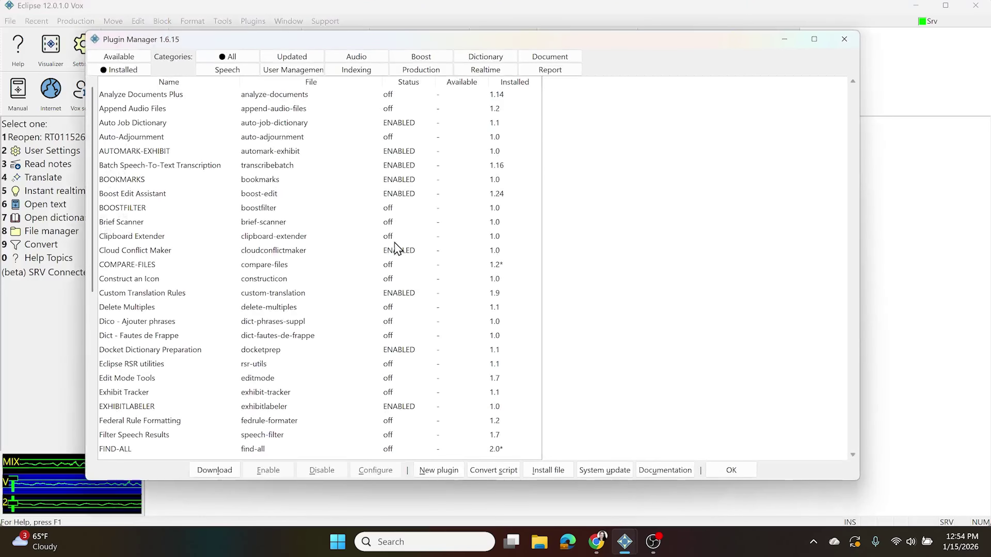
pyautogui.click(124, 58)
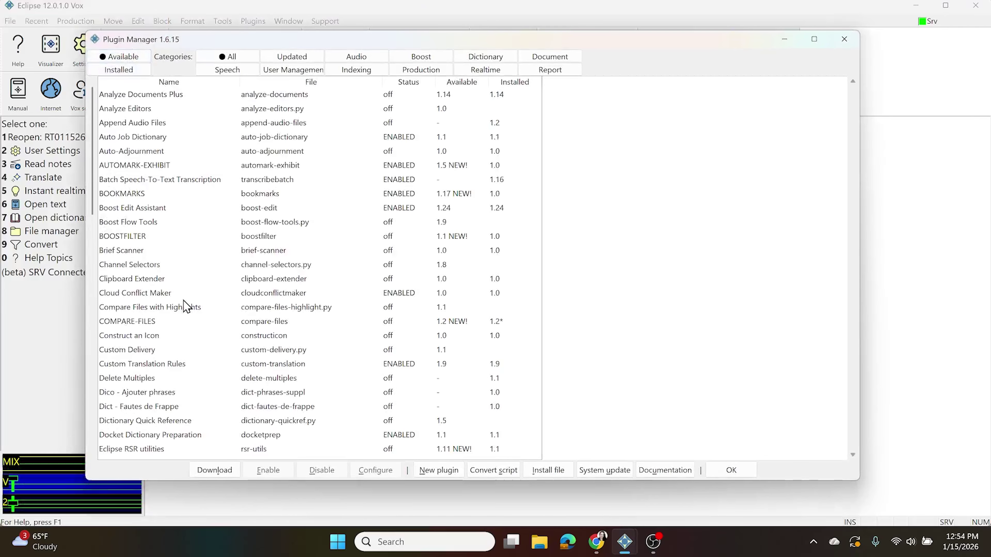
pyautogui.click(120, 268)
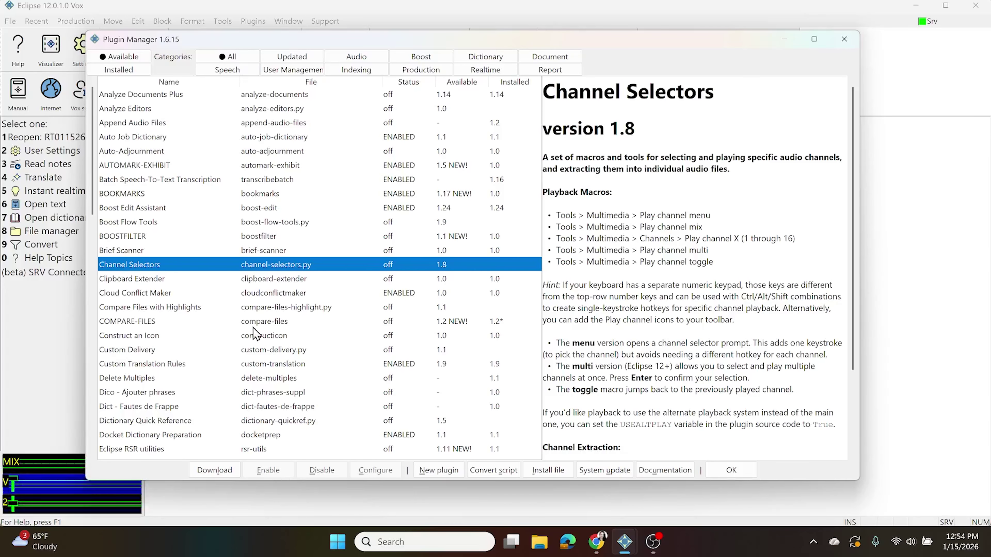
pyautogui.click(214, 470)
pyautogui.click(495, 273)
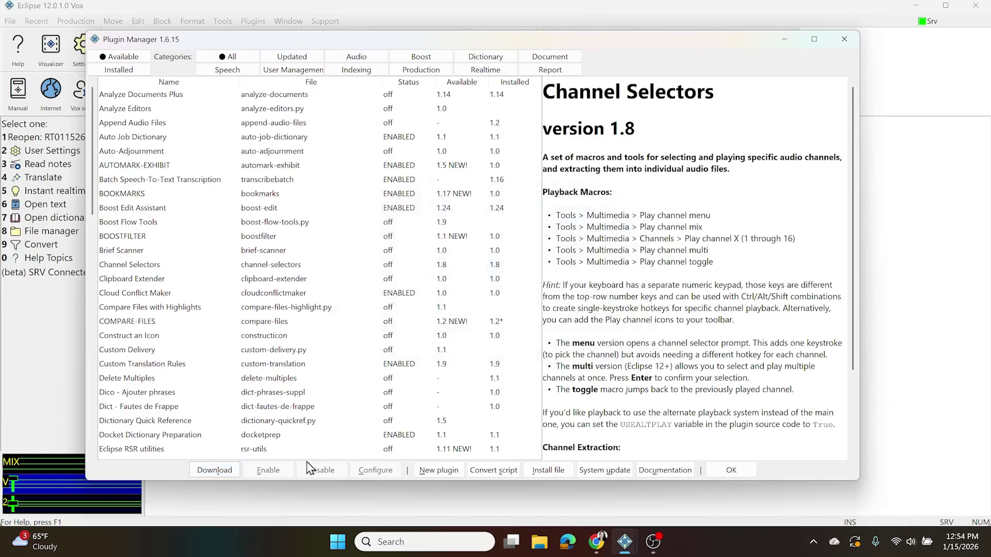
# Enable the Channel Selectors plugin and restart Eclipse with the Vox user.
pyautogui.click(140, 267)
pyautogui.click(268, 470)
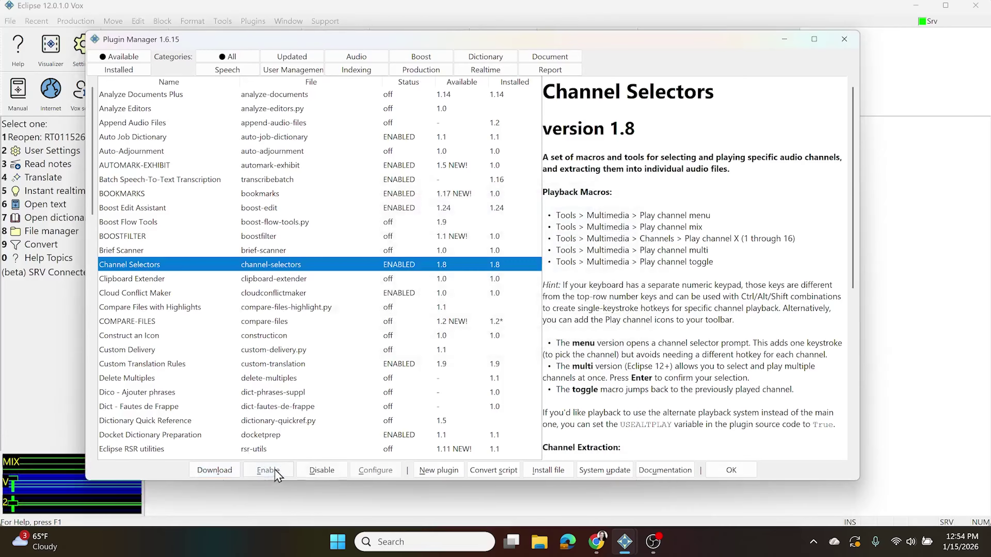
pyautogui.click(729, 470)
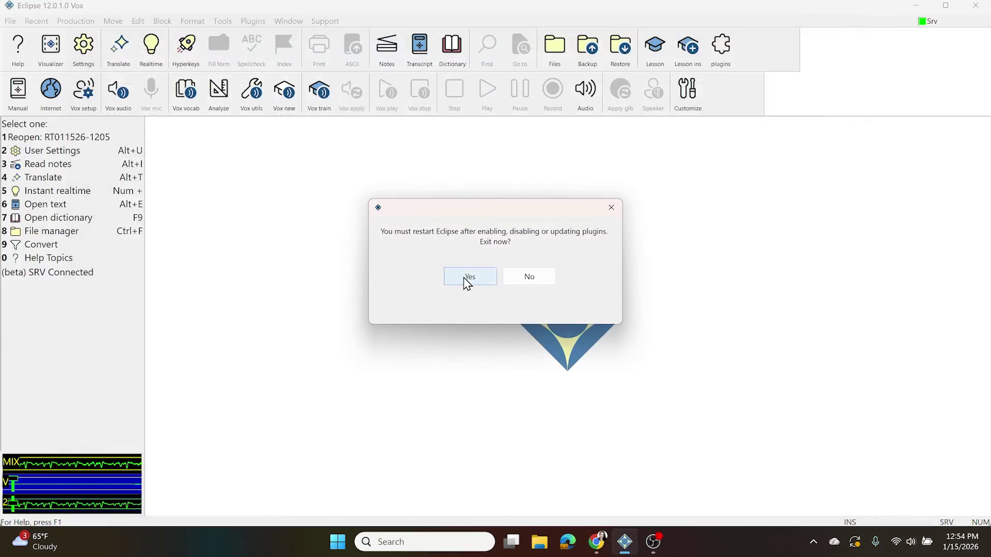
pyautogui.click(468, 279)
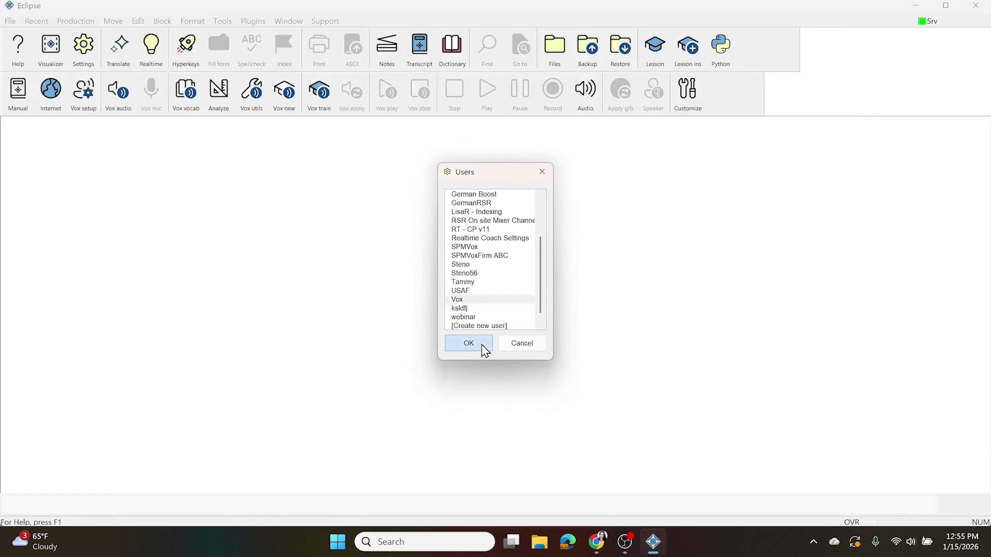
pyautogui.click(480, 347)
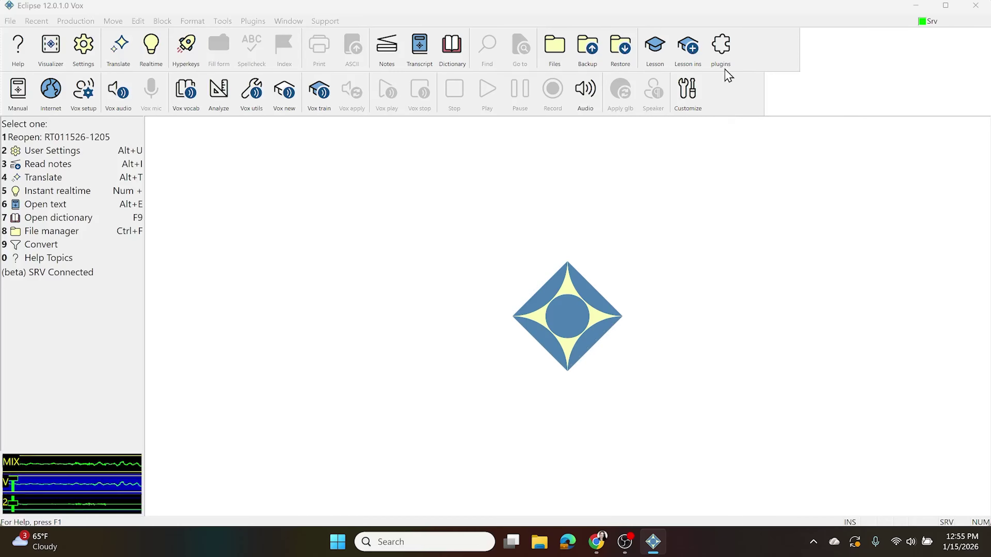
# Read the installed Channel Selectors plugin's description, including its playback macros and channel extraction sections.
pyautogui.click(721, 56)
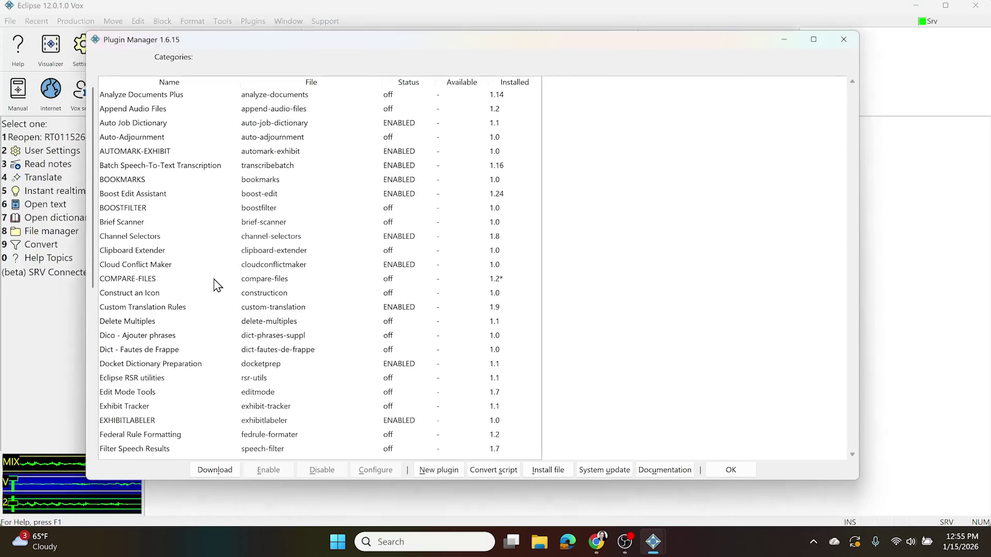
pyautogui.click(135, 242)
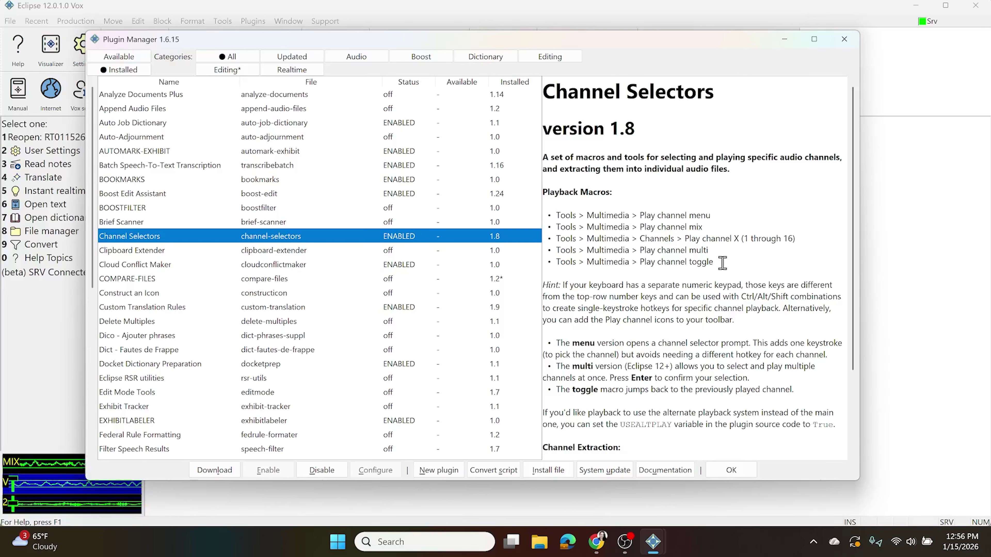
pyautogui.scroll(-5, 722, 263)
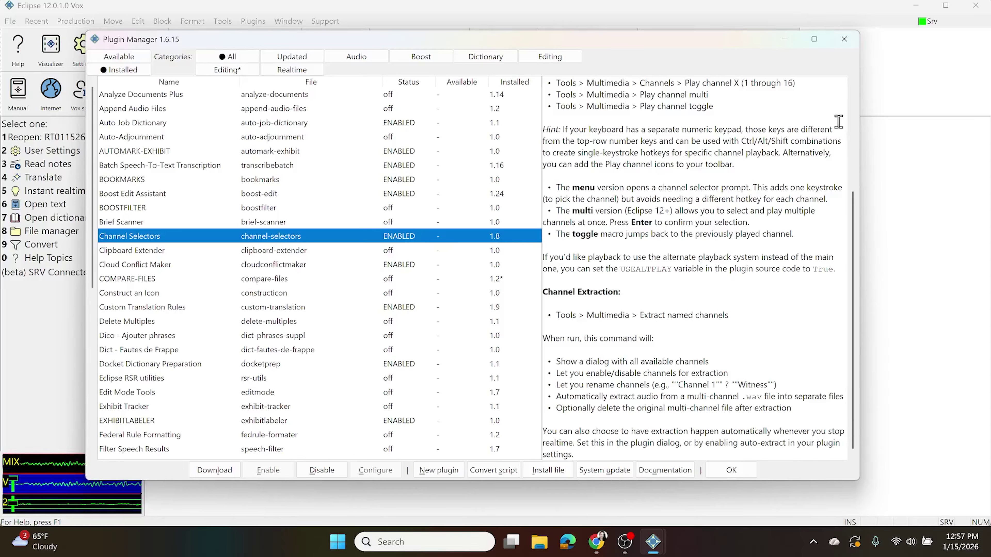
pyautogui.click(844, 39)
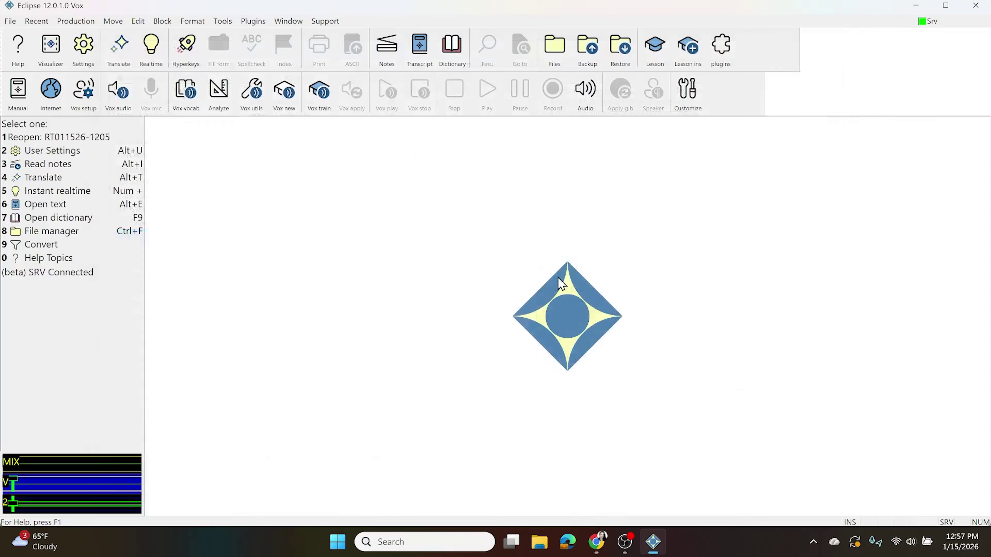
pyautogui.click(73, 138)
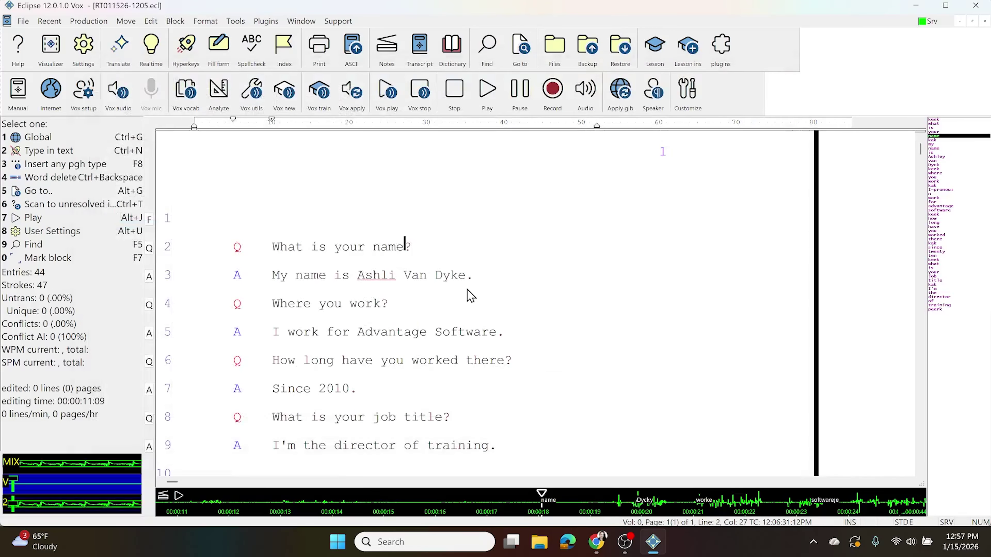
pyautogui.hotkey('ctrl', 'f')
pyautogui.scroll(-1, 385, 326)
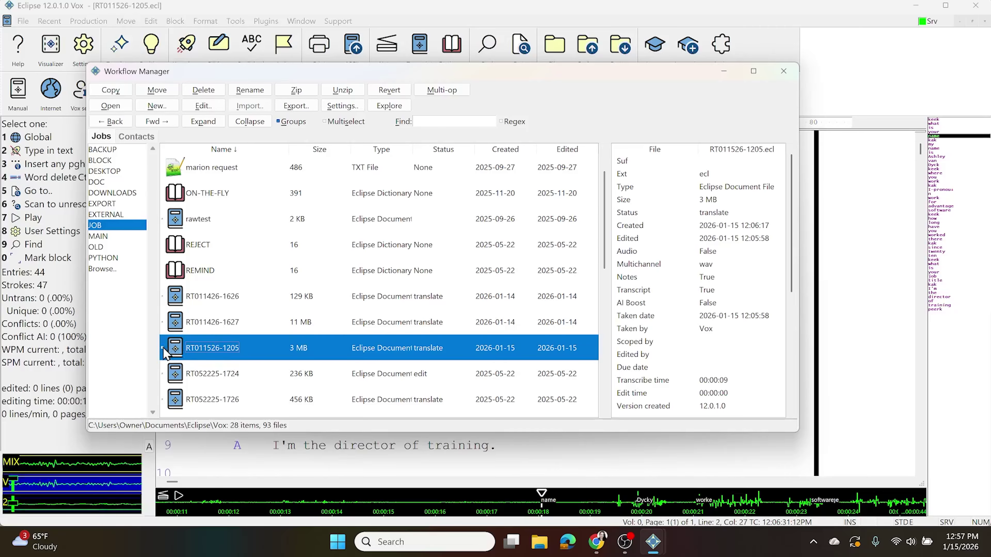
pyautogui.click(163, 348)
pyautogui.scroll(-2, 163, 351)
pyautogui.click(206, 349)
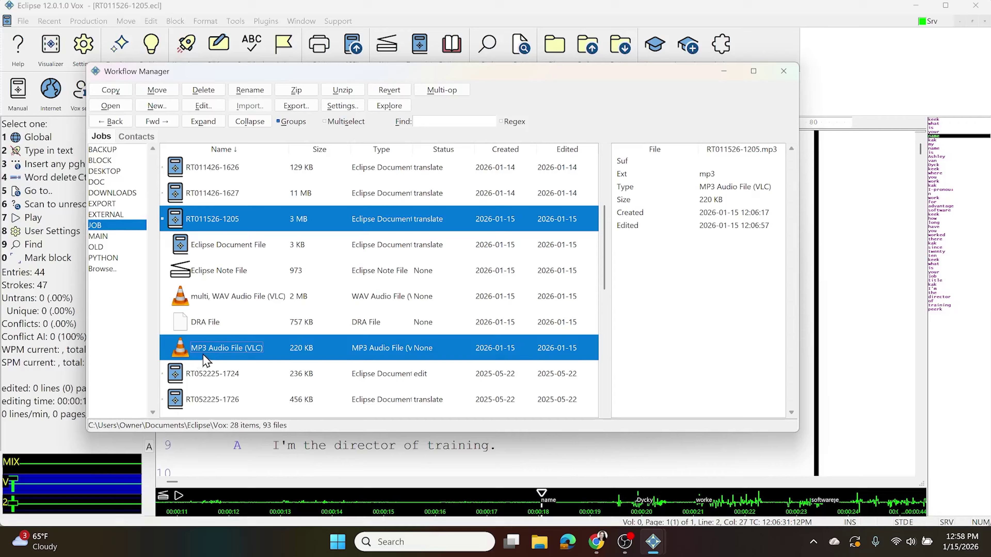
pyautogui.click(224, 300)
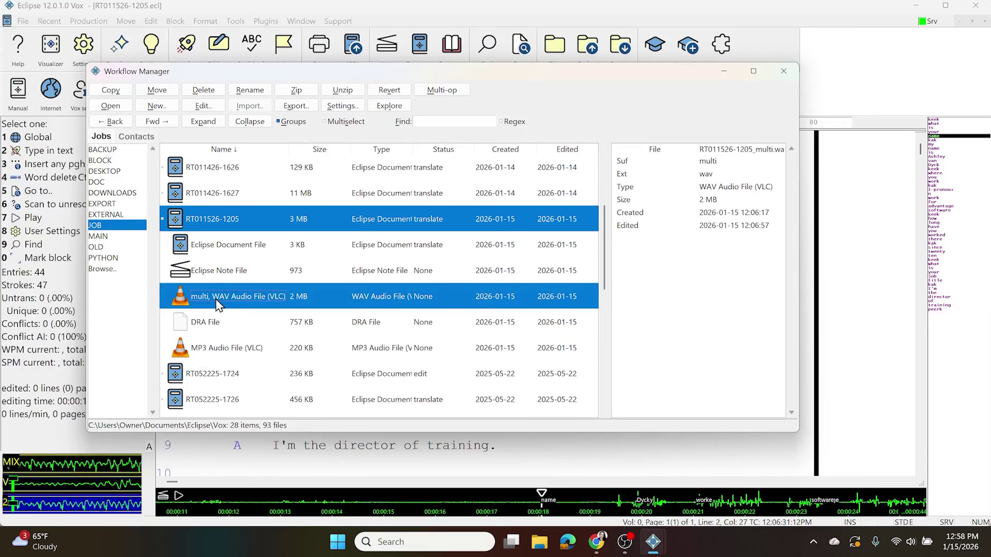
pyautogui.click(228, 324)
pyautogui.click(229, 349)
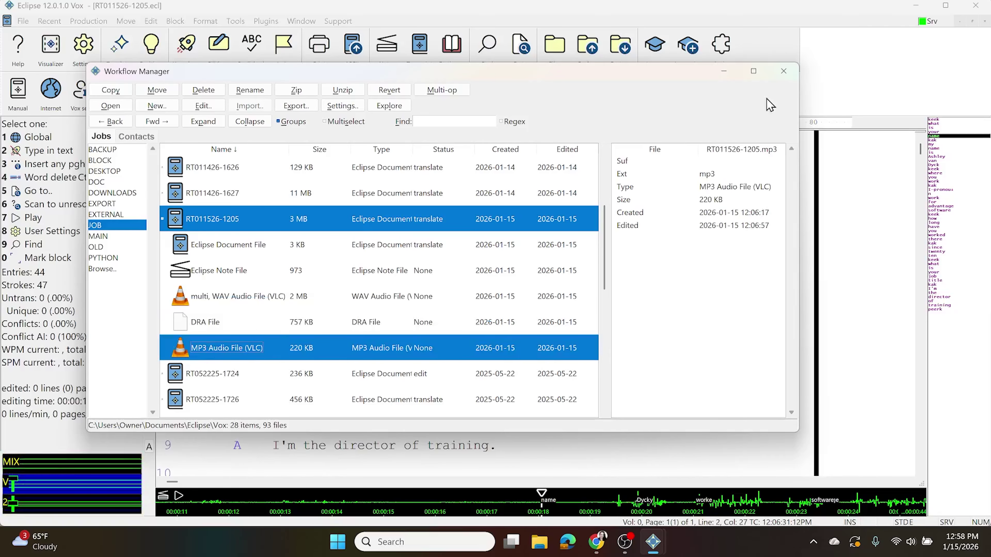
pyautogui.click(783, 71)
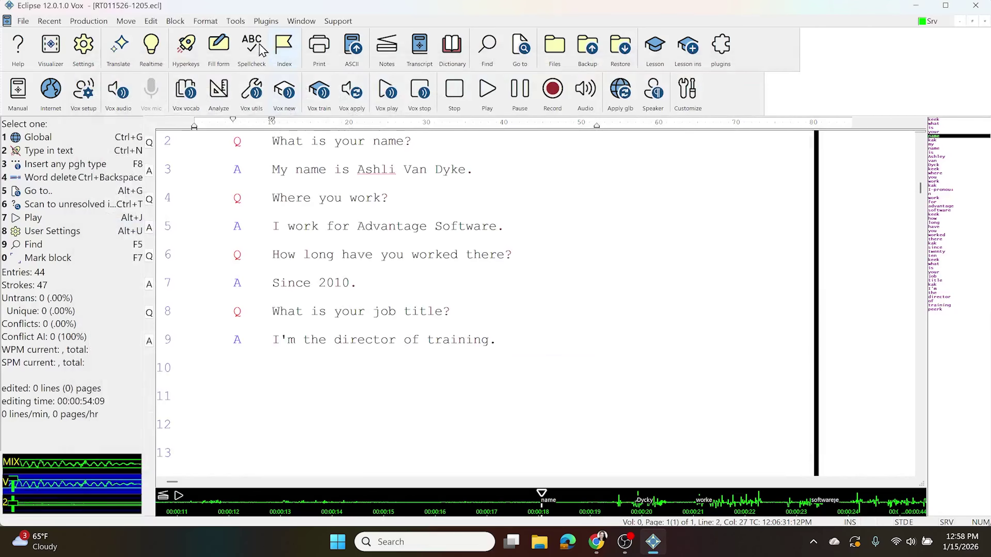
# Play back only channel 1 (Room) of the transcript's audio, then stop the playback.
pyautogui.click(235, 20)
pyautogui.moveTo(287, 87)
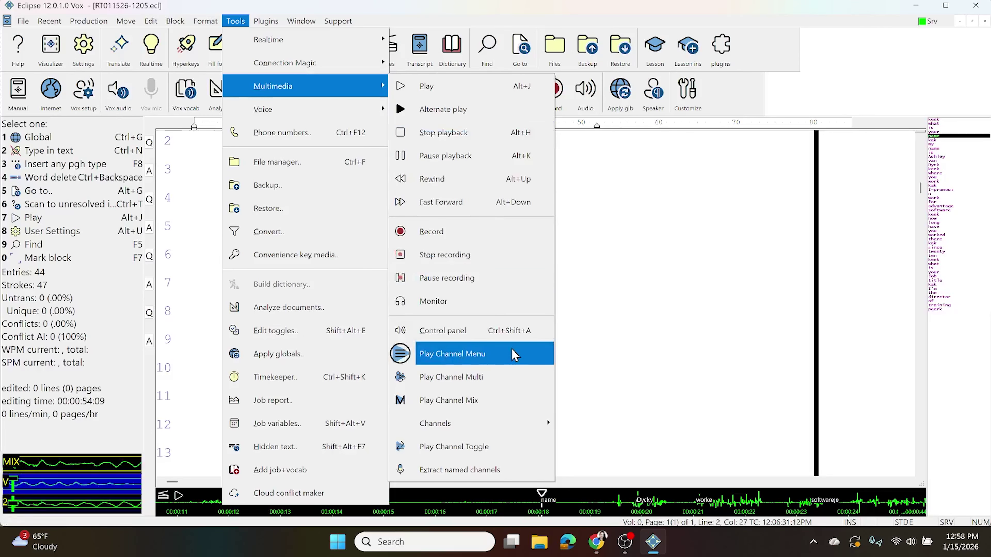
pyautogui.click(478, 362)
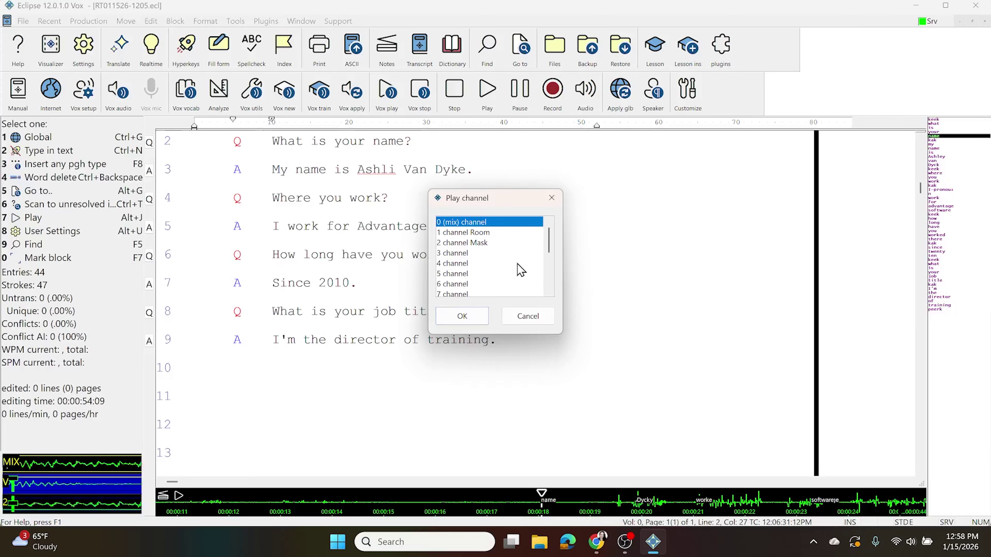
pyautogui.click(475, 233)
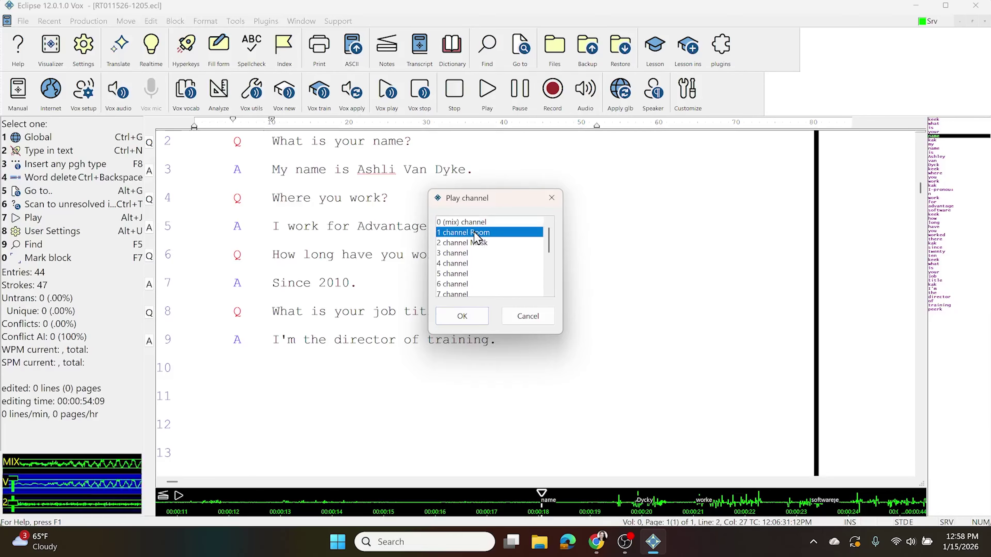
pyautogui.click(462, 317)
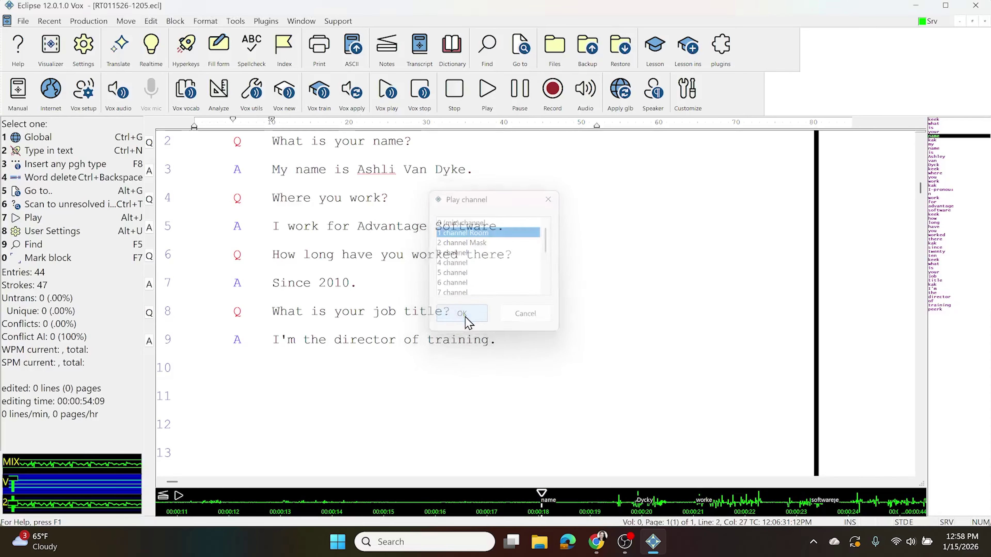
pyautogui.click(487, 102)
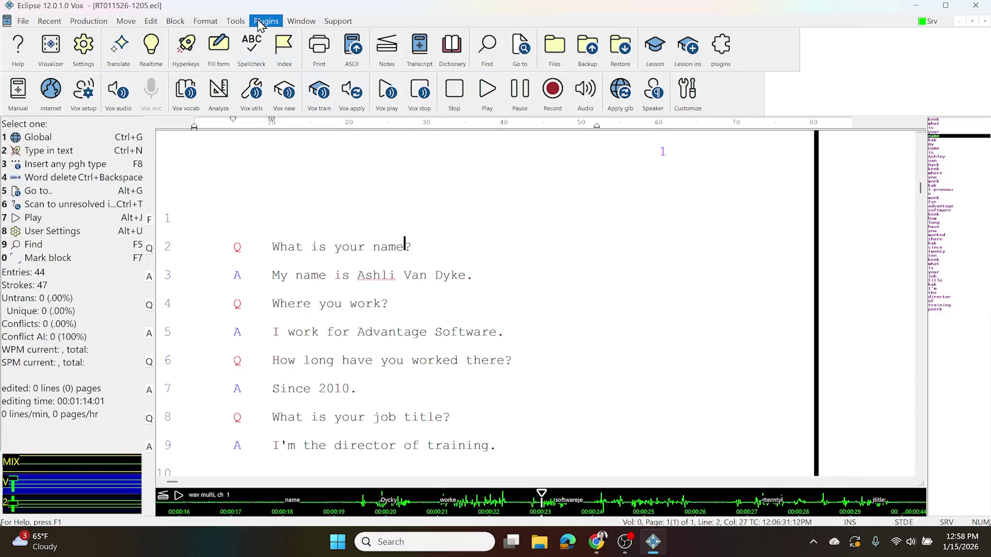
# Play back channels 1 (Room) and 2 (Mask) together using multi-channel playback, then stop it.
pyautogui.click(237, 24)
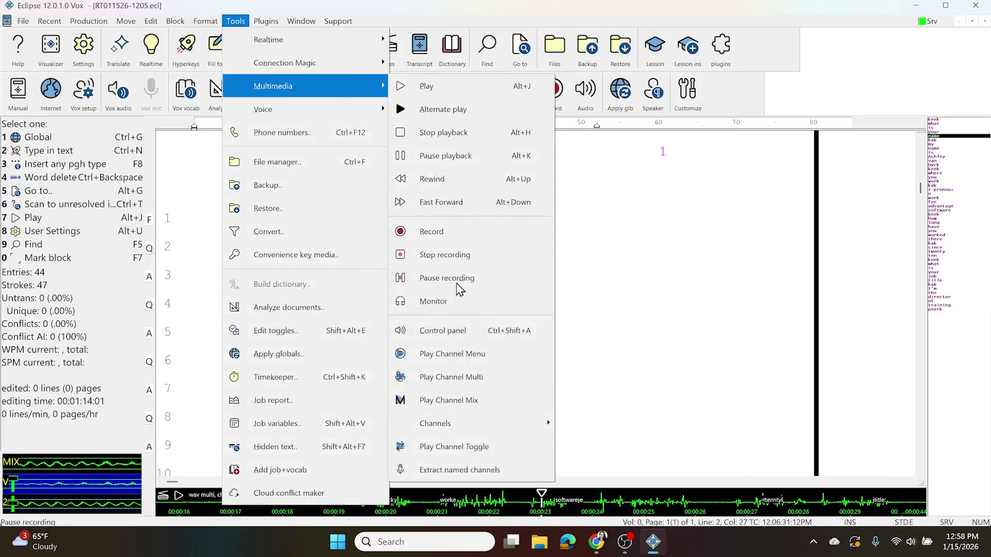
pyautogui.click(458, 387)
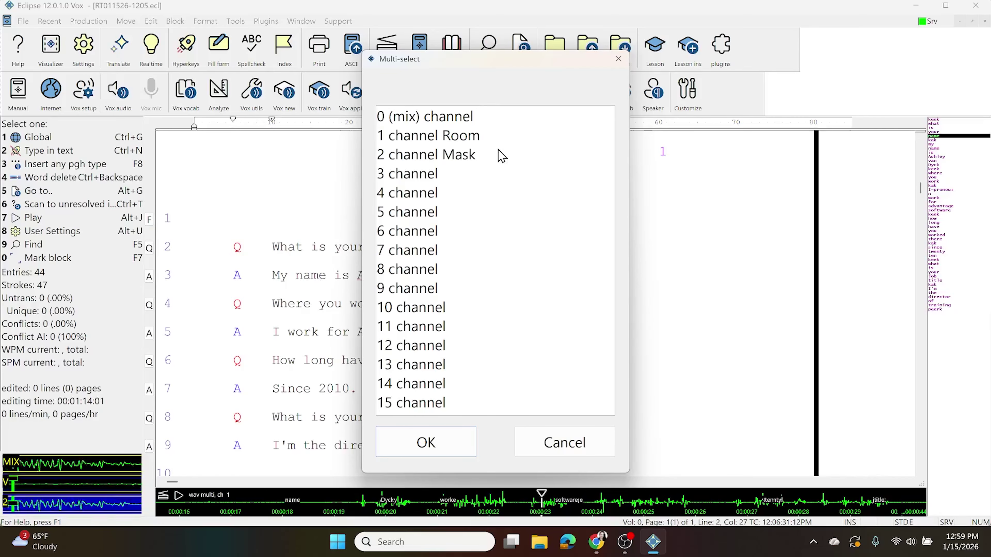
pyautogui.moveTo(459, 137); pyautogui.dragTo(465, 157)
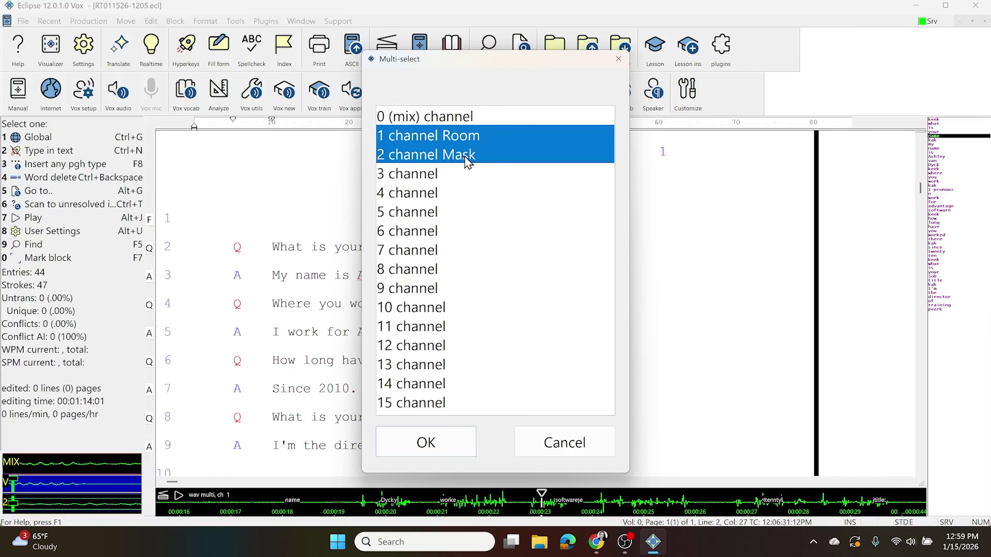
pyautogui.click(436, 453)
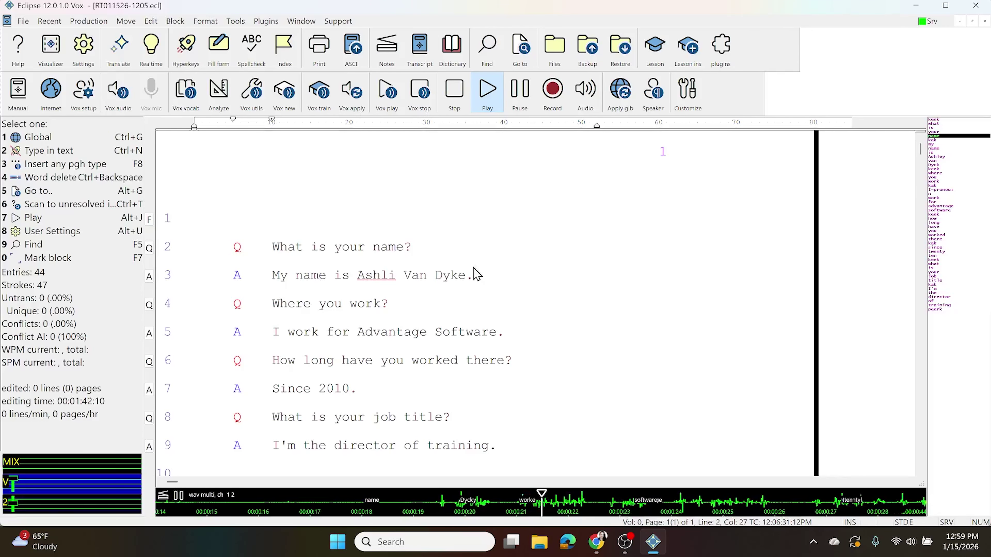
pyautogui.click(489, 94)
# Play back the mixed audio of all channels from the transcript's current position.
pyautogui.click(235, 21)
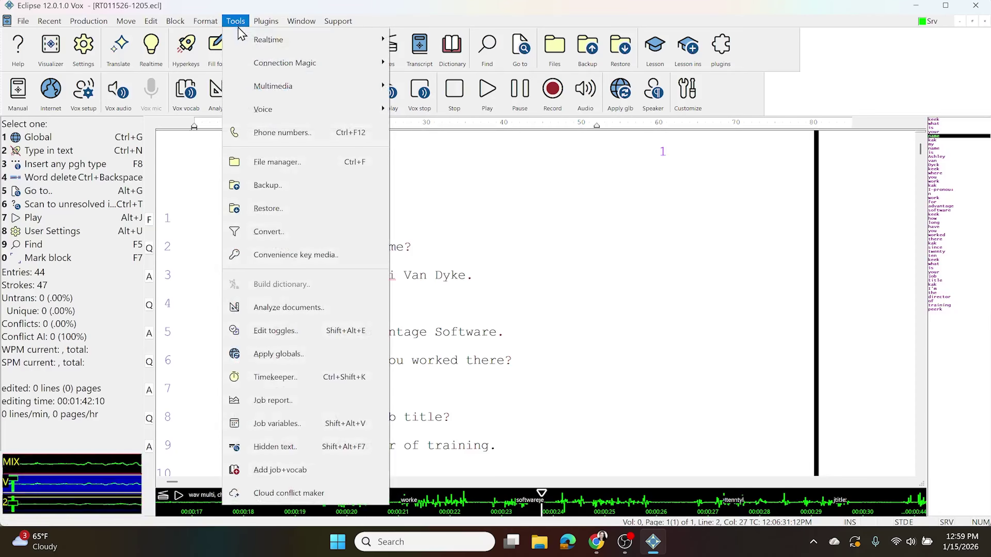
pyautogui.moveTo(284, 93)
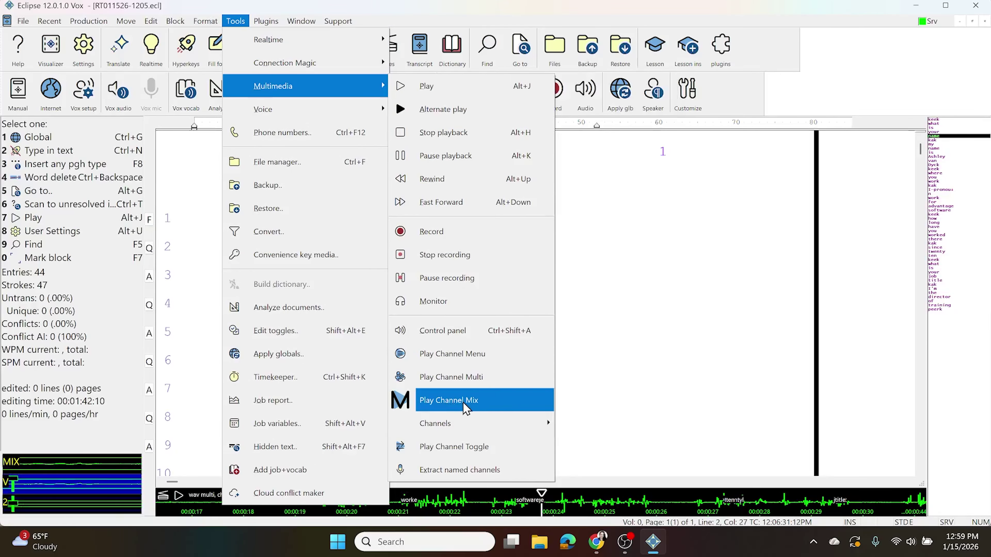
pyautogui.click(466, 408)
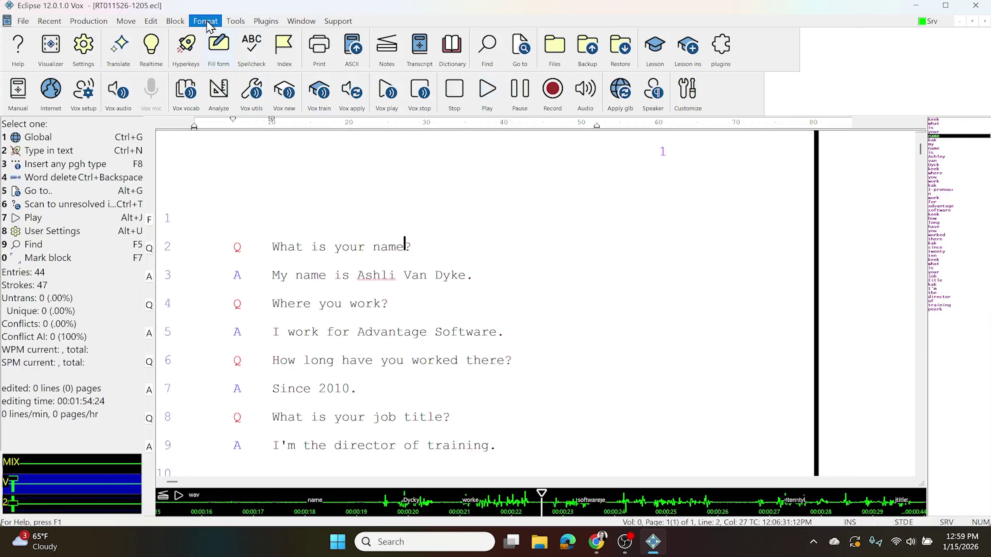
pyautogui.click(235, 21)
pyautogui.moveTo(279, 88)
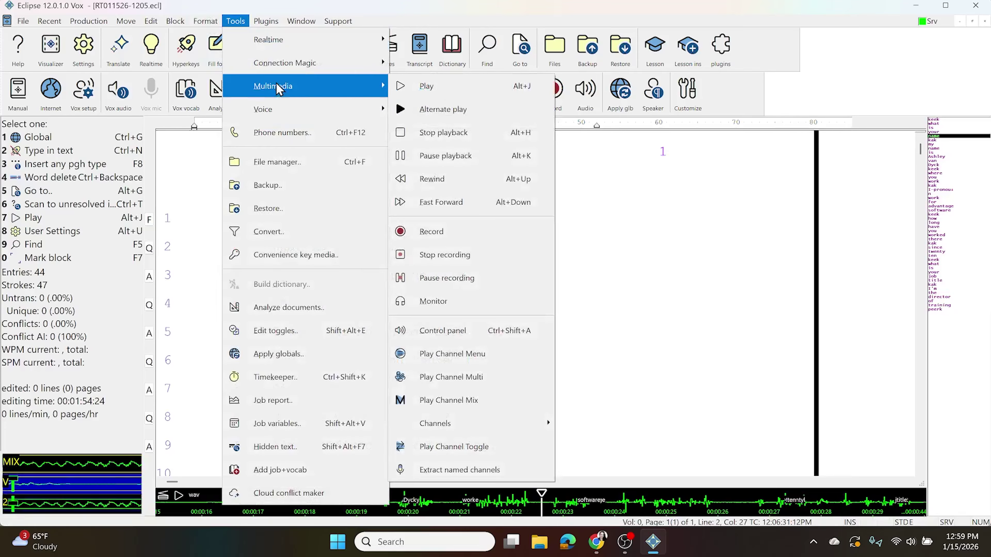
pyautogui.moveTo(449, 425)
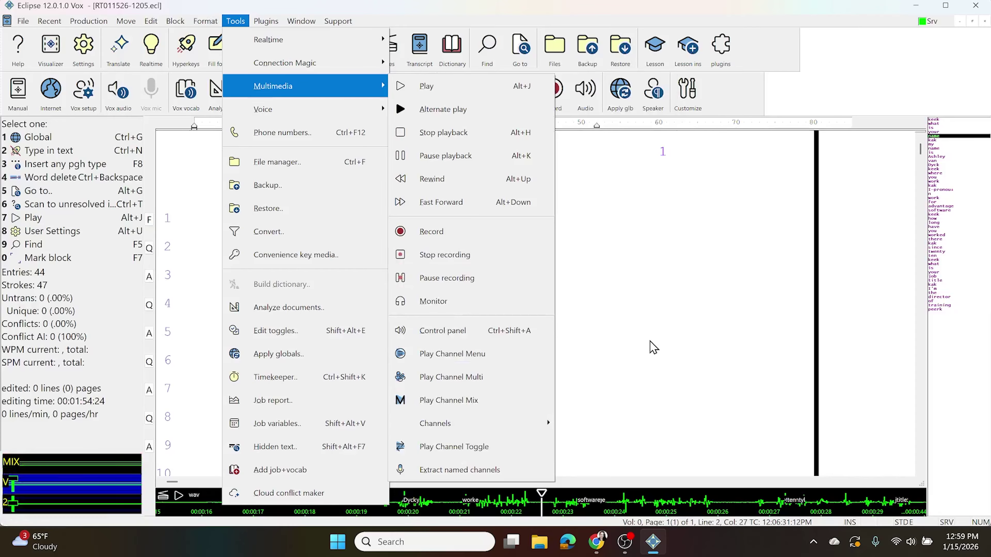
pyautogui.click(531, 304)
pyautogui.write('?')
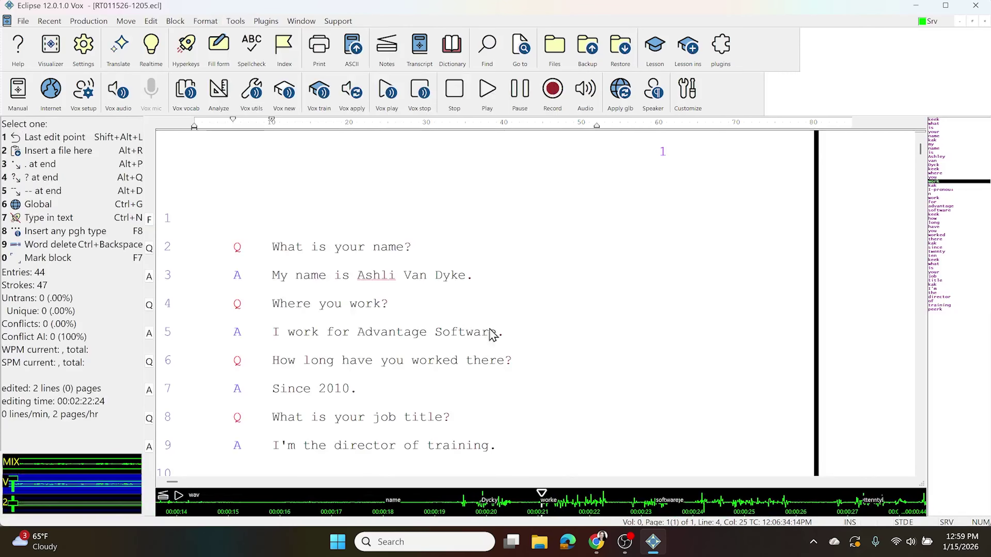
# Start adding a keyboard definition from the user's edit settings and expand the Multimedia commands under Tools.
pyautogui.click(82, 51)
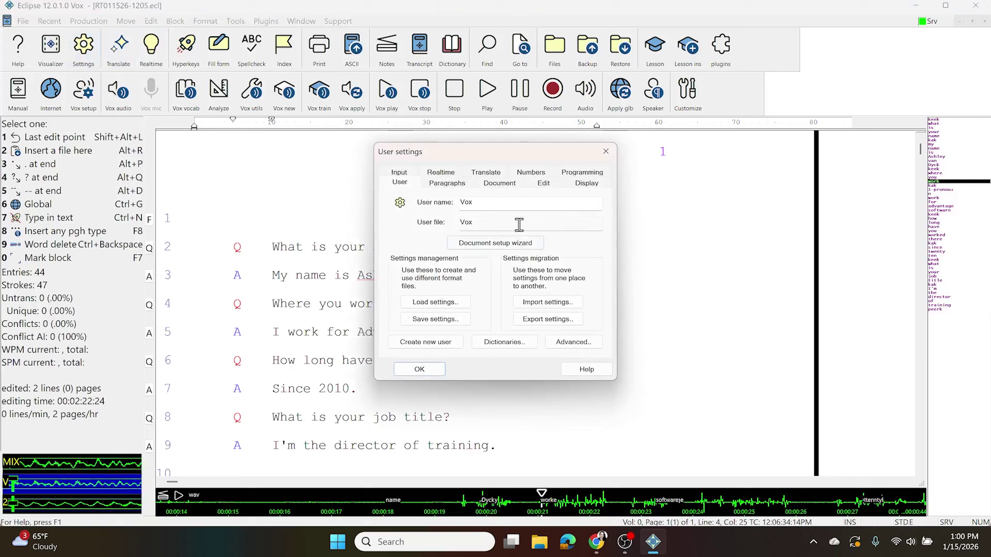
pyautogui.click(544, 183)
pyautogui.click(428, 199)
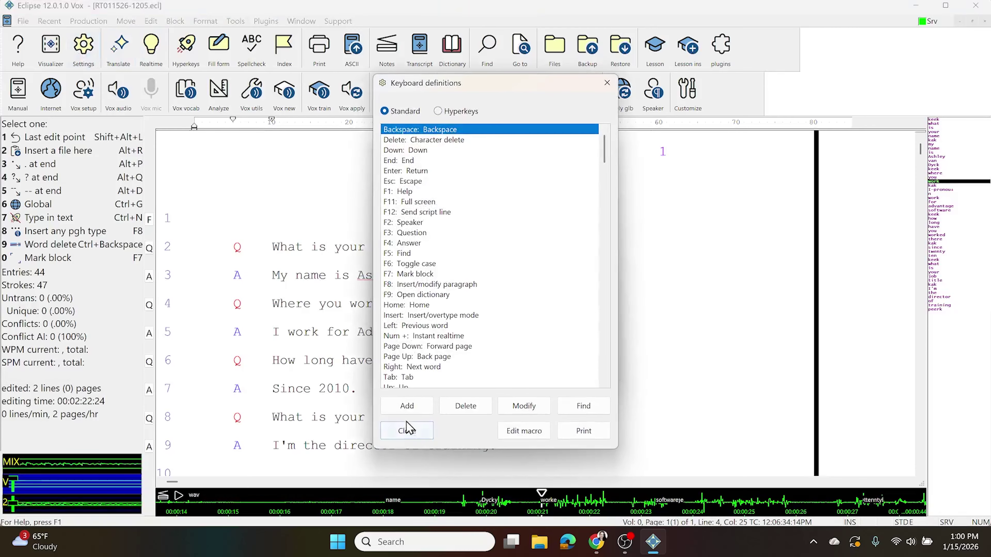
pyautogui.click(406, 408)
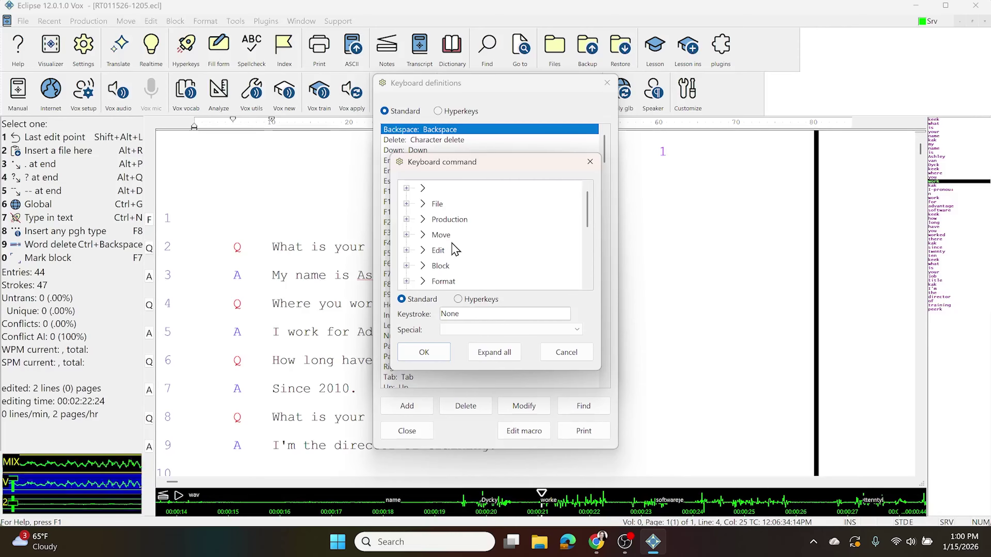
pyautogui.scroll(-2, 456, 247)
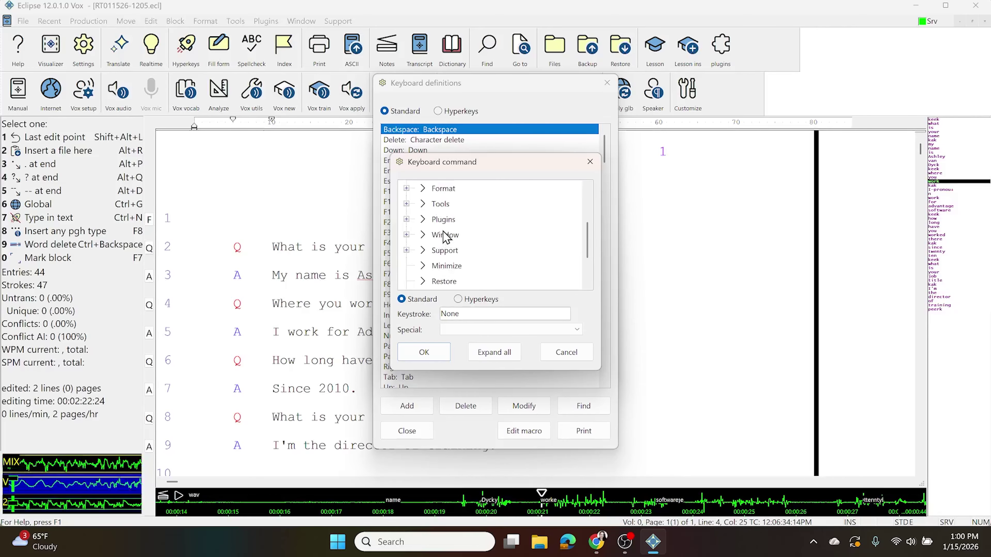
pyautogui.click(406, 205)
pyautogui.click(423, 235)
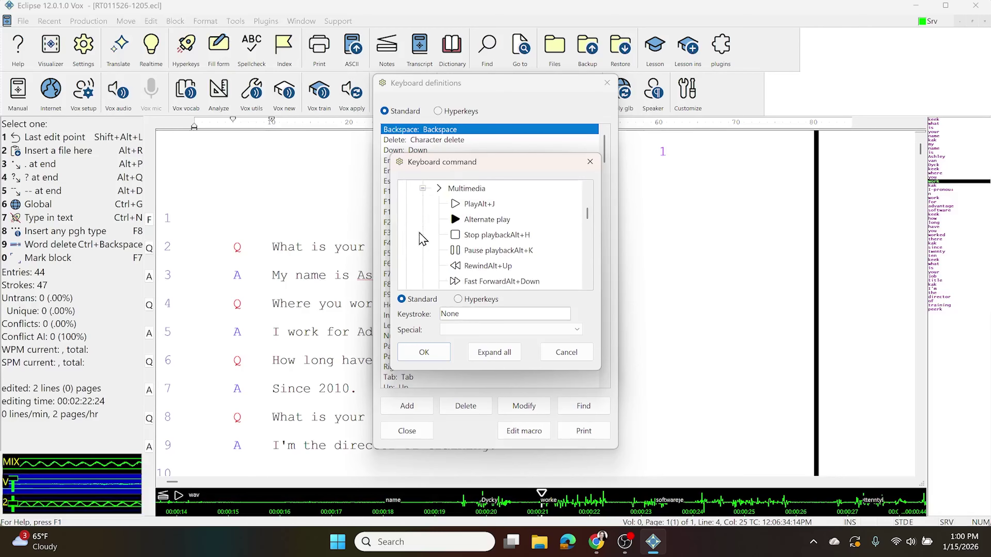
pyautogui.scroll(-5, 480, 239)
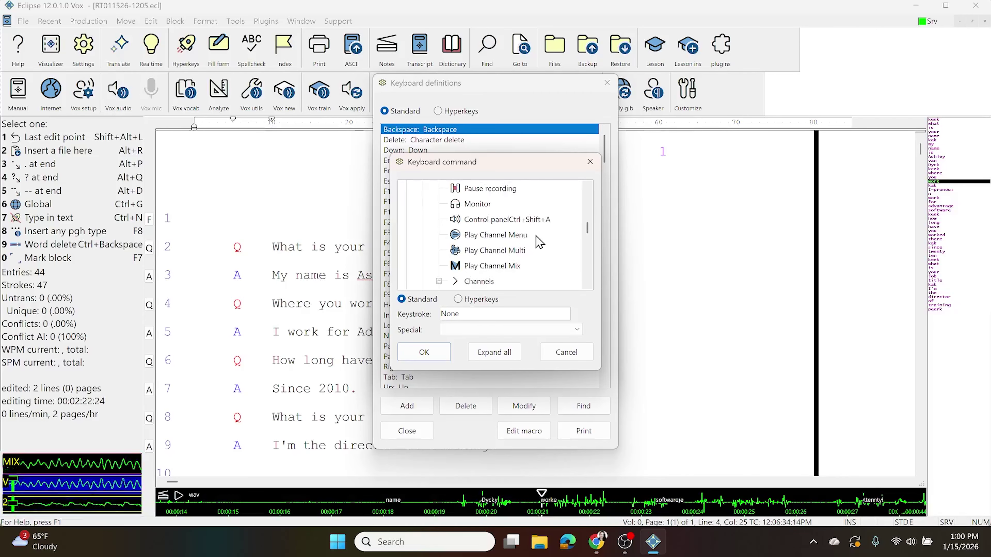
# Examine the assignable channel commands, including Play Channel Menu, Multi, Mix, Toggle and the individual channels.
pyautogui.click(514, 236)
pyautogui.click(509, 252)
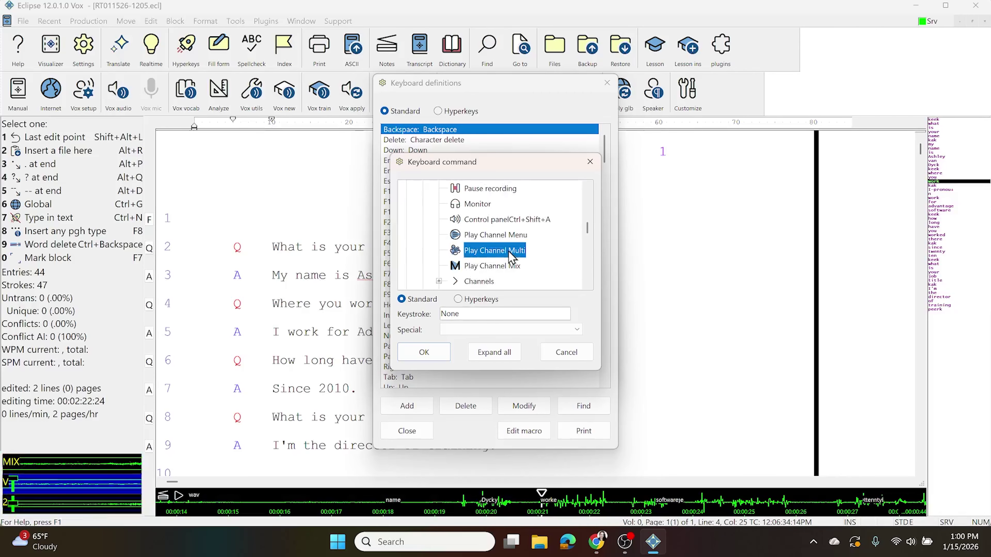
pyautogui.click(506, 266)
pyautogui.scroll(-1, 519, 258)
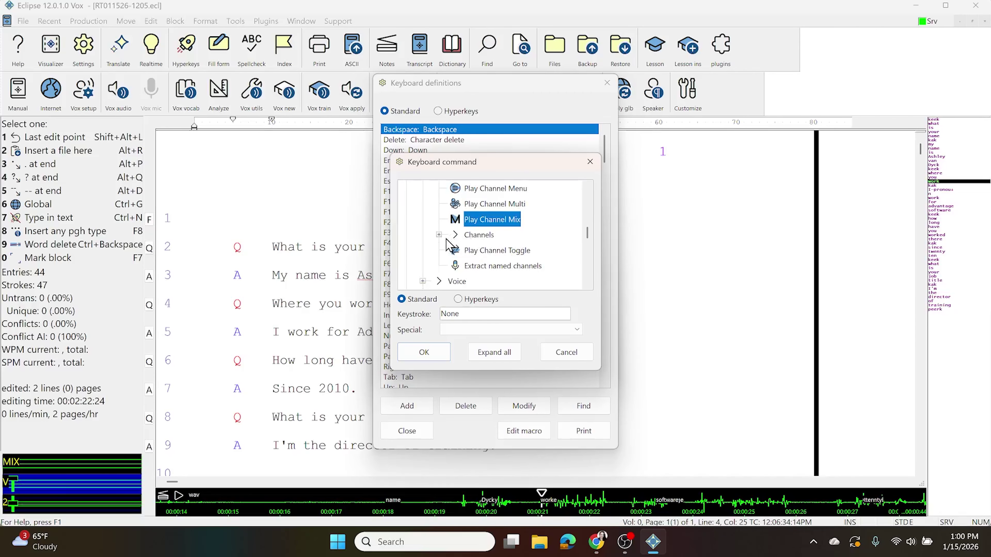
pyautogui.click(439, 235)
pyautogui.scroll(-5, 503, 234)
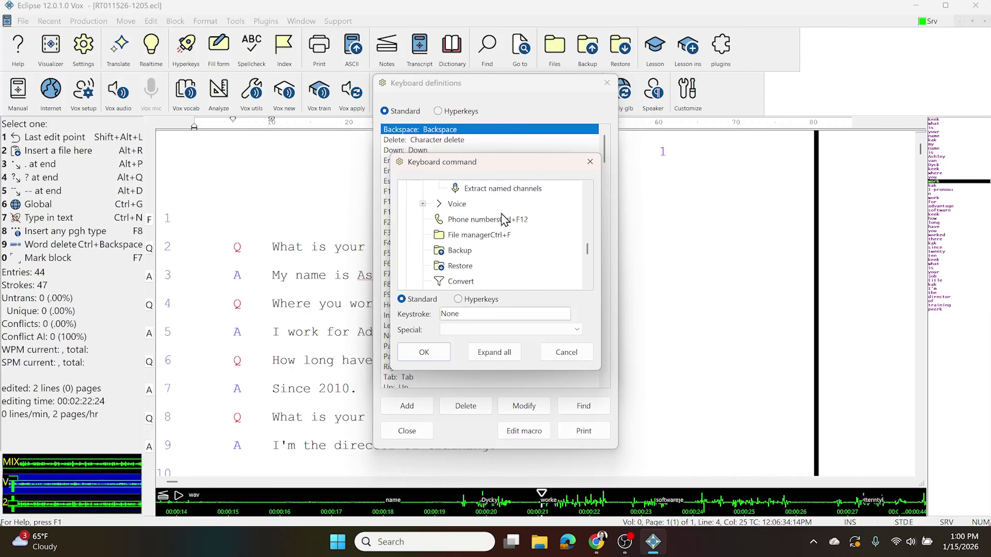
pyautogui.scroll(1, 504, 220)
pyautogui.click(497, 220)
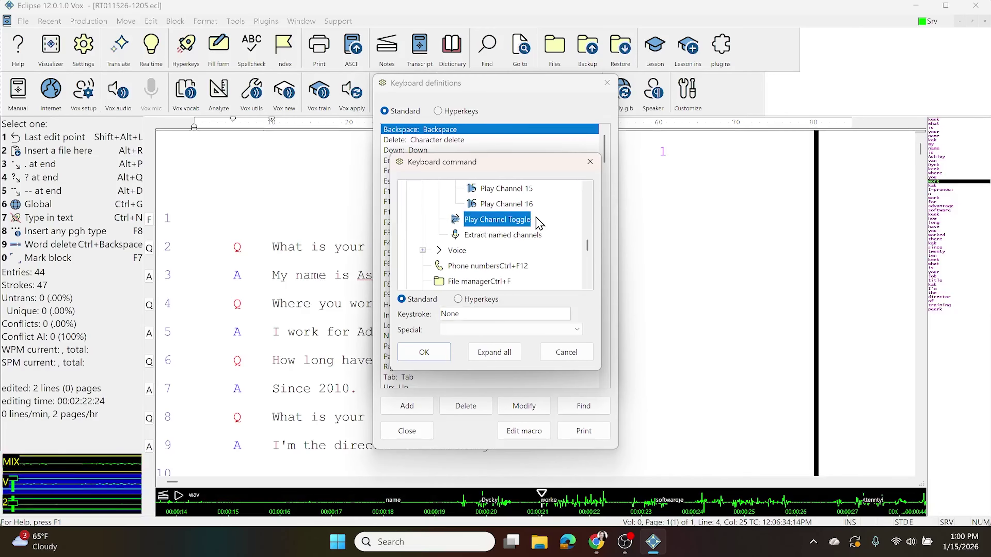
pyautogui.scroll(6, 505, 245)
# Assign the Ctrl+Alt+1 keystroke to the Play Channel 1 command.
pyautogui.click(502, 251)
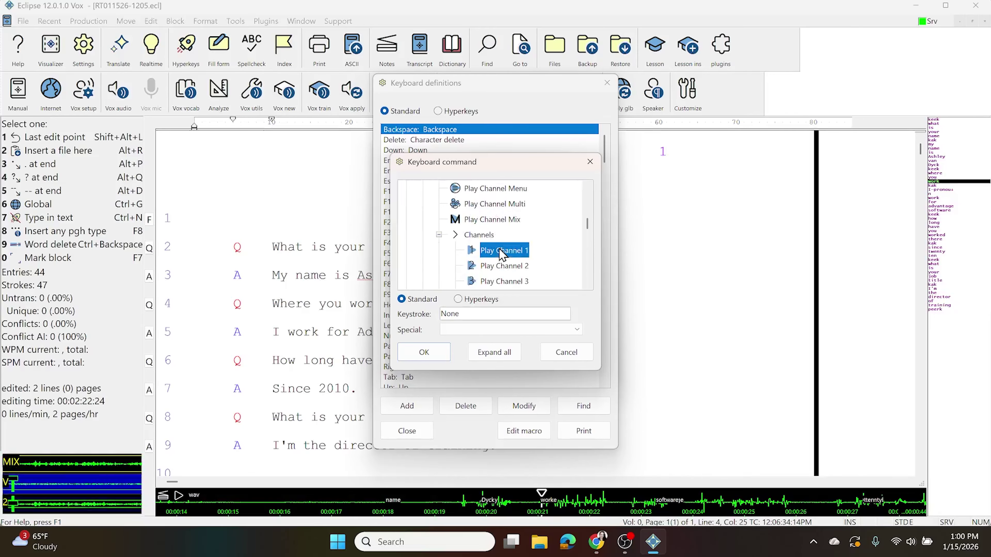
pyautogui.click(468, 330)
pyautogui.click(475, 316)
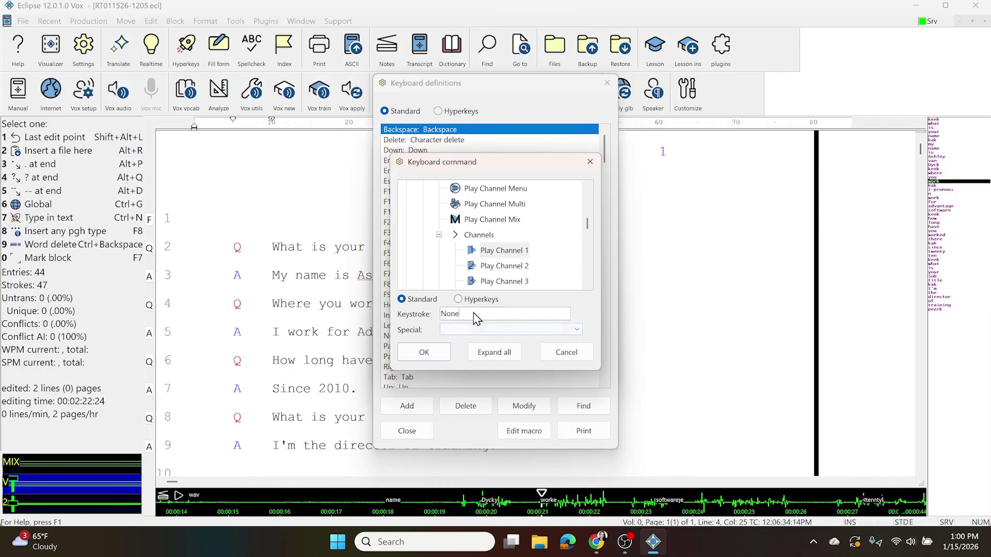
pyautogui.hotkey('ctrl', 'alt', '1')
pyautogui.click(424, 352)
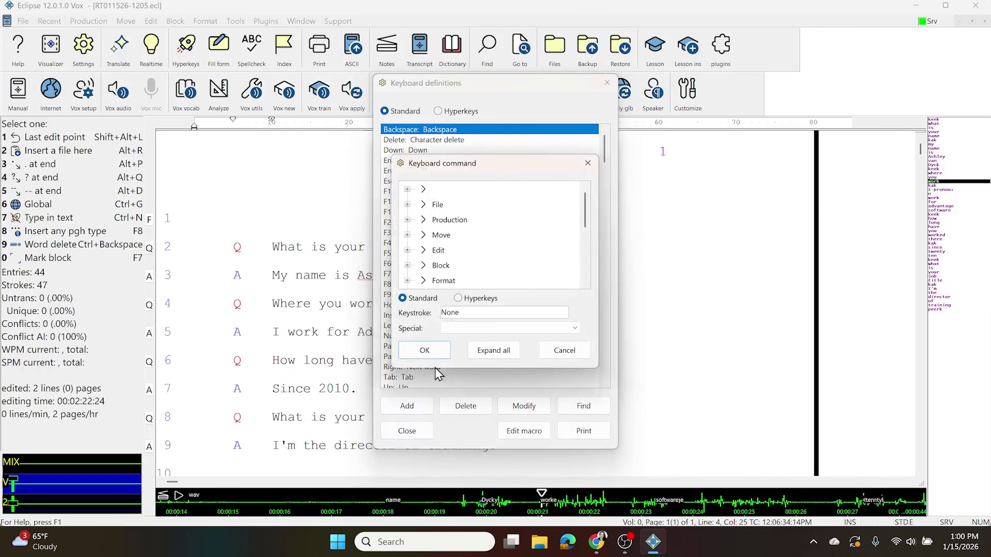
# Add a Ctrl+Shift+2 keystroke for the Play Channel 2 command and close the keyboard definitions.
pyautogui.click(407, 251)
pyautogui.click(423, 235)
pyautogui.scroll(-5, 434, 239)
pyautogui.click(439, 188)
pyautogui.click(496, 220)
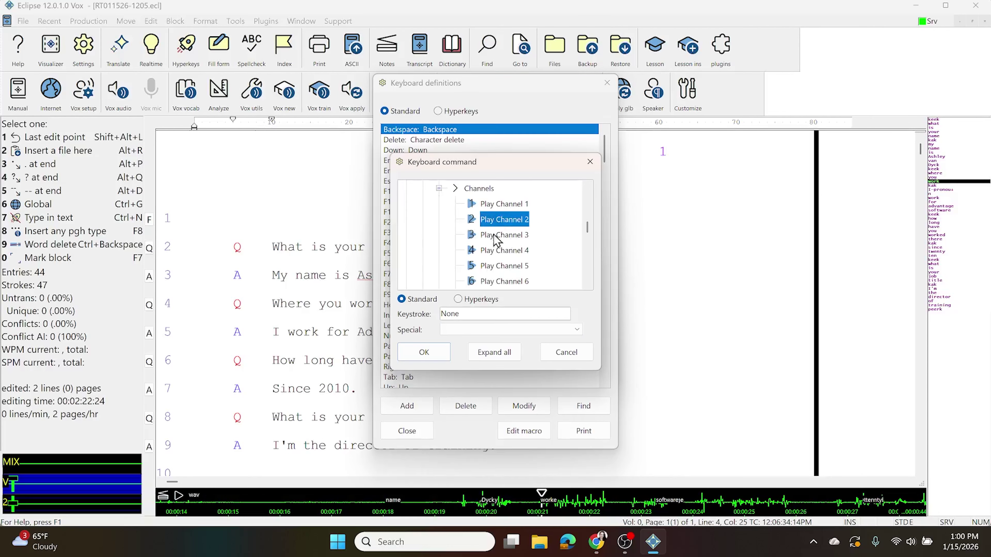
pyautogui.click(482, 312)
pyautogui.hotkey('ctrl', 'shift', '2')
pyautogui.press('Return')
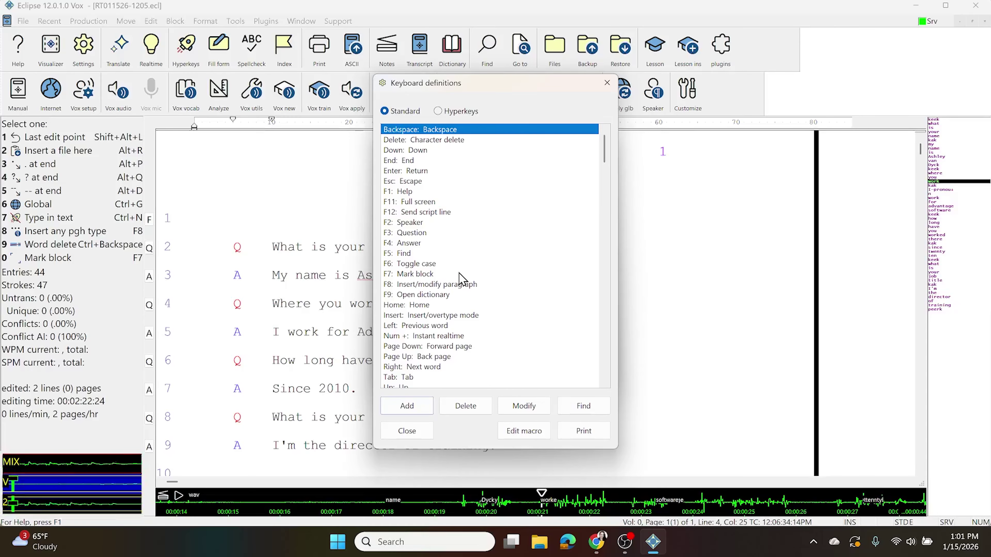
pyautogui.press('Escape')
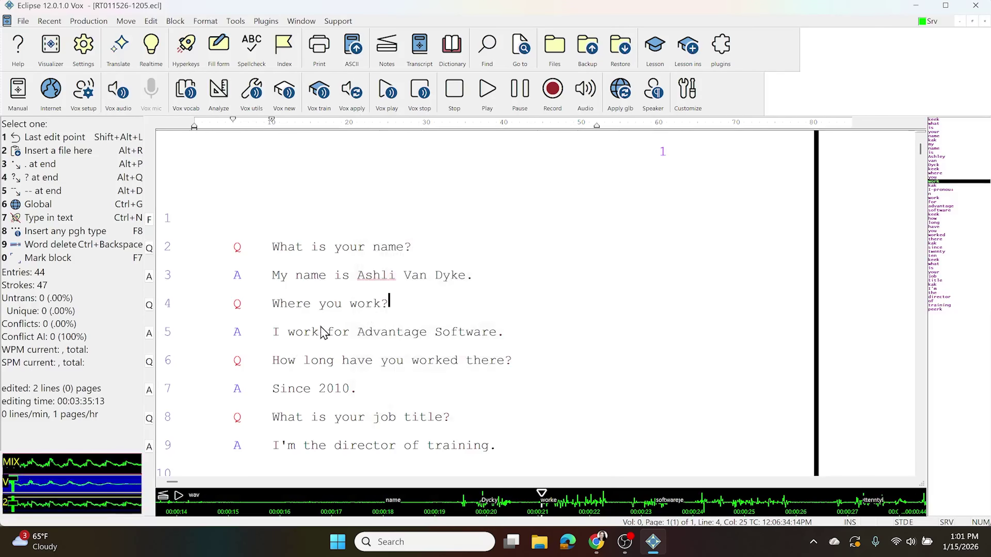
# Place the cursor in line 4 of the transcript and open the extraction of named channels.
pyautogui.click(328, 304)
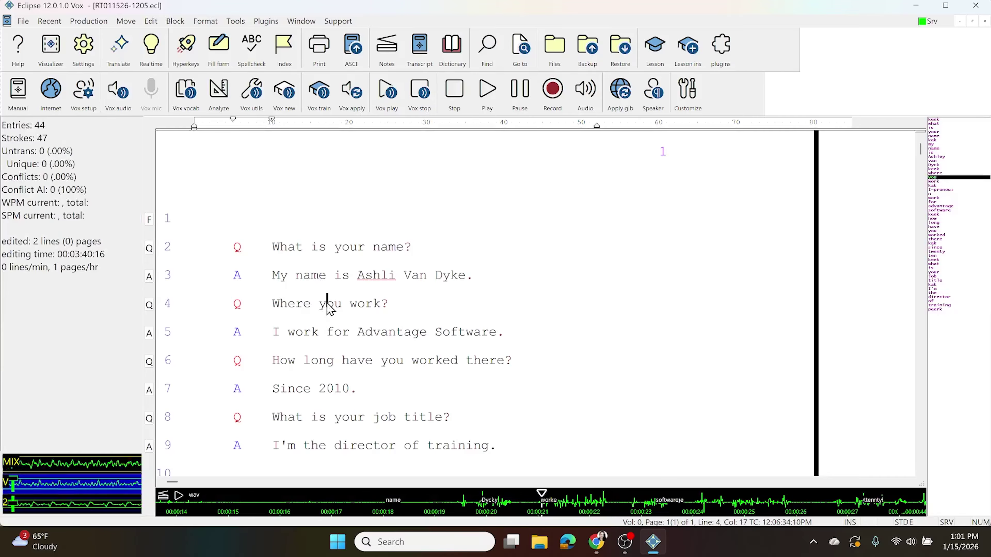
pyautogui.click(234, 21)
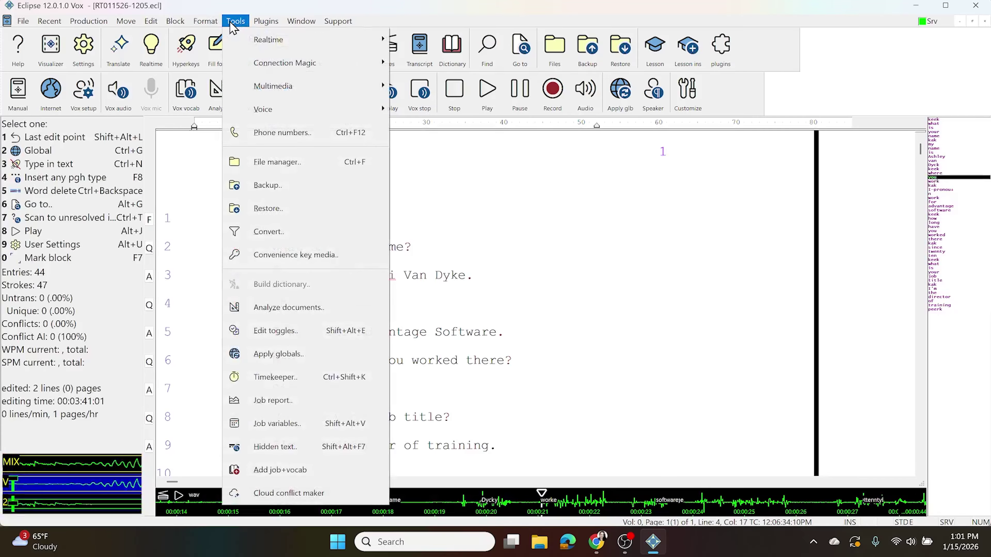
pyautogui.click(234, 24)
pyautogui.click(236, 21)
pyautogui.moveTo(273, 90)
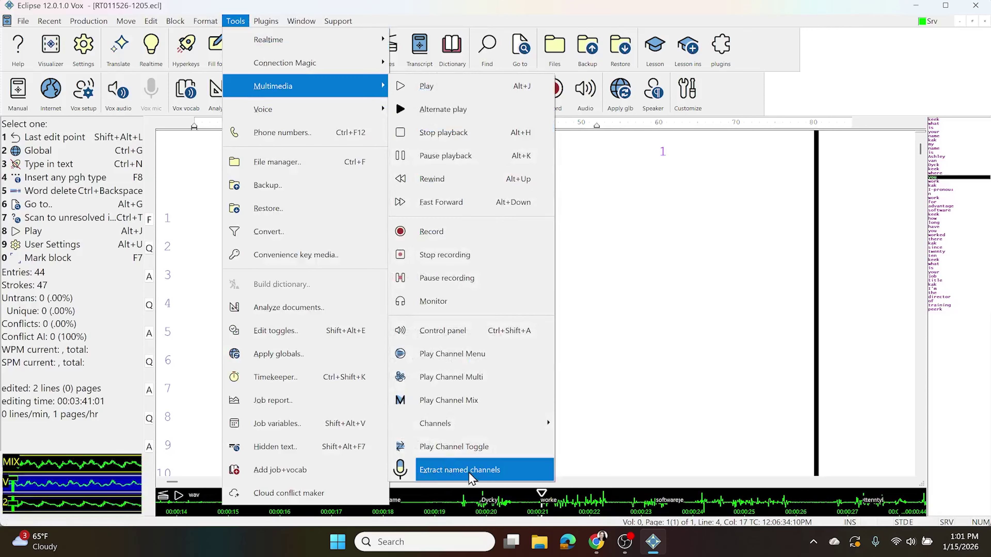
pyautogui.click(453, 470)
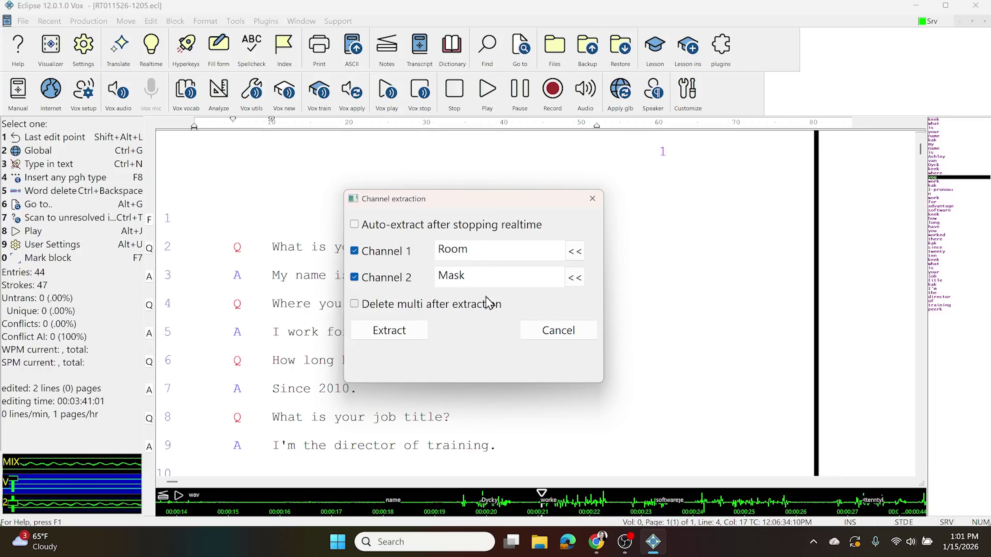
# Clear both channel names and re-enter Room for channel 1 and Mask for channel 2.
pyautogui.press('Tab')
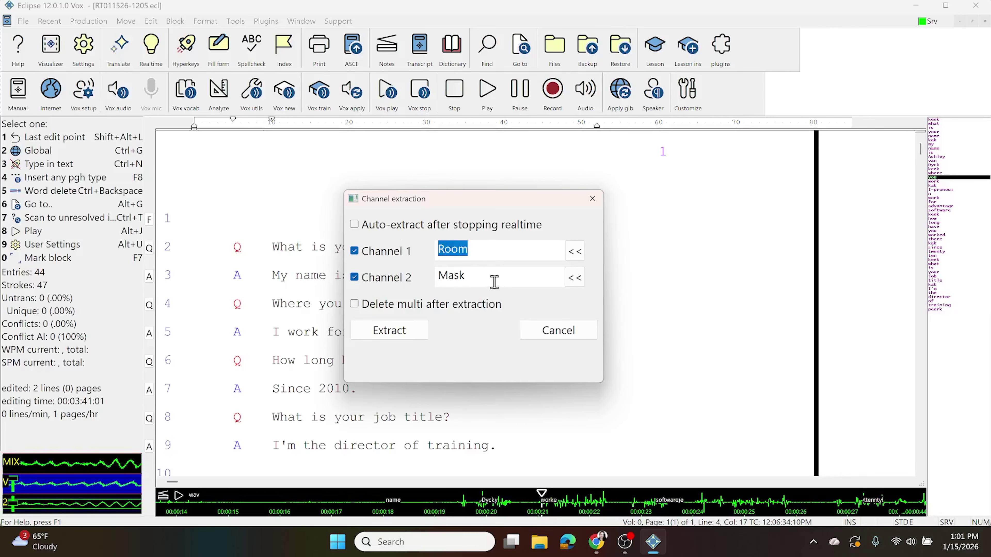
pyautogui.press('Delete')
pyautogui.moveTo(495, 282); pyautogui.dragTo(409, 283)
pyautogui.press('Delete')
pyautogui.click(483, 251)
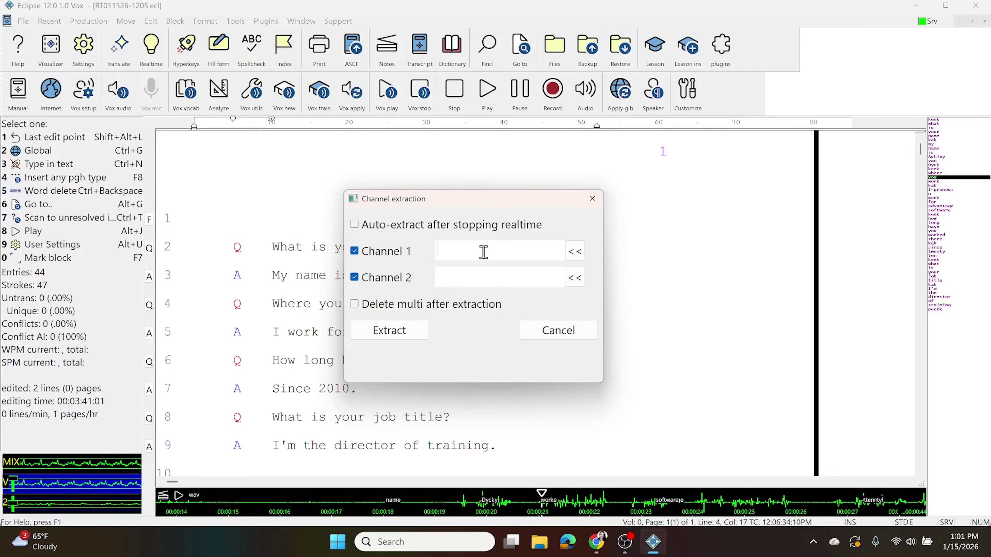
pyautogui.write('Ro')
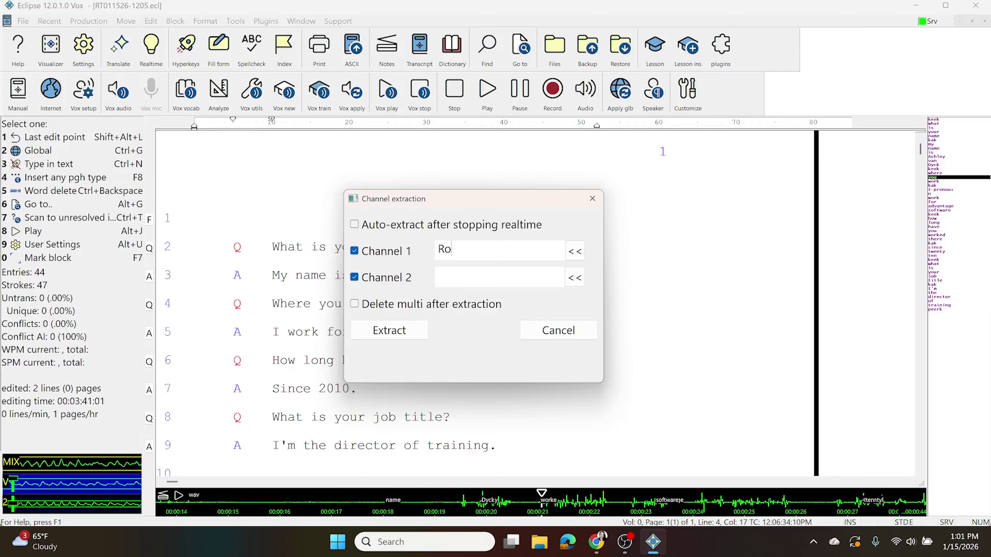
pyautogui.write('om')
pyautogui.press('Tab')
pyautogui.write('Mask')
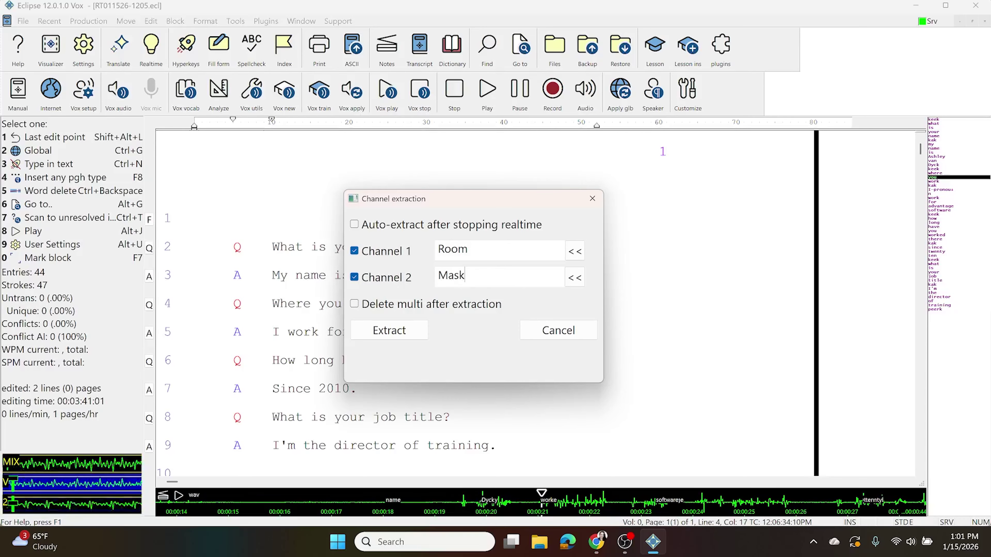
# Replace the names of channels 1 and 2 with two speakers' titles and surnames.
pyautogui.doubleClick(453, 275)
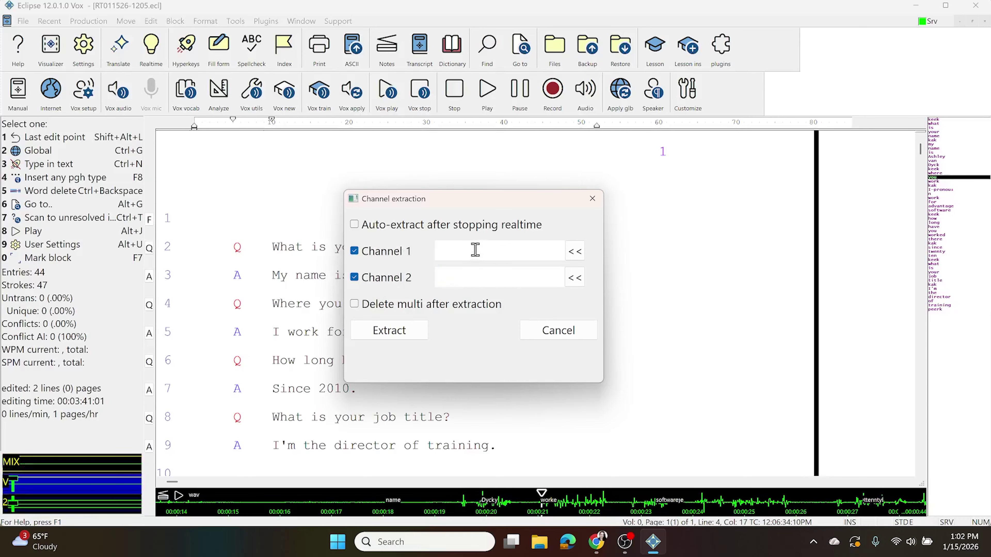
pyautogui.click(475, 250)
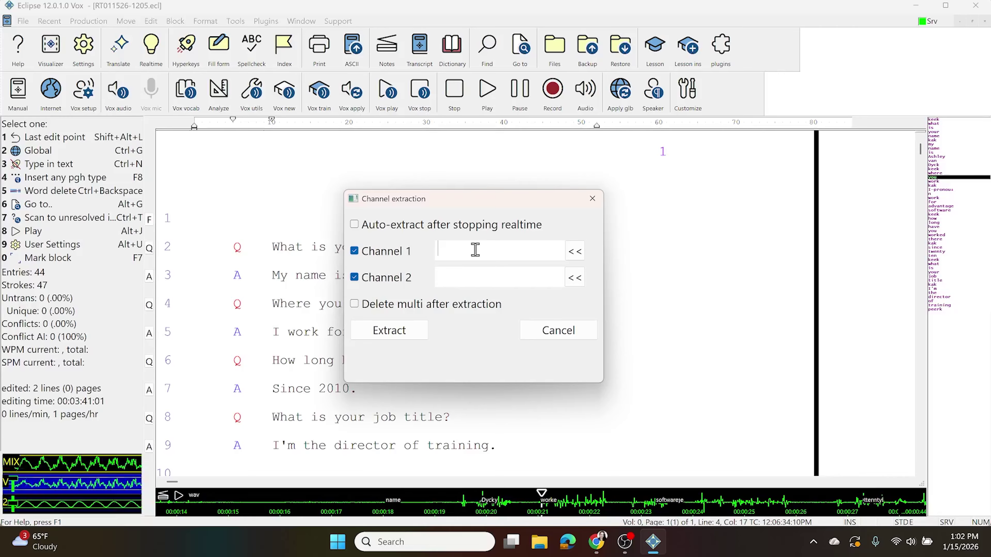
pyautogui.write('Mr. Smith')
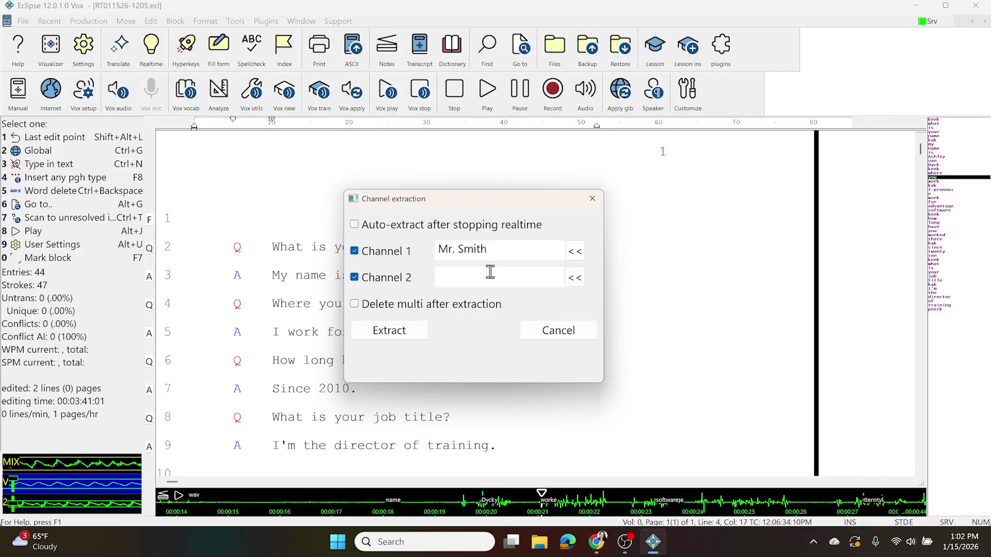
pyautogui.click(481, 279)
pyautogui.write('Mrs. Johnson')
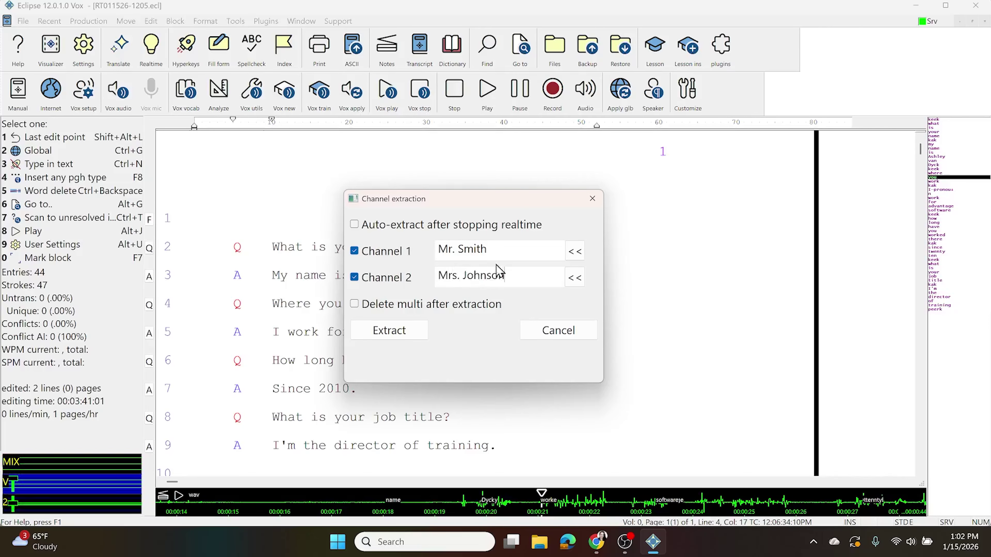
# Replace the names of channels 1 and 2 with Speaker1 and Speaker2.
pyautogui.hotkey('ctrl', 'a')
pyautogui.press('BackSpace')
pyautogui.click(503, 249)
pyautogui.hotkey('ctrl', 'a')
pyautogui.press('BackSpace')
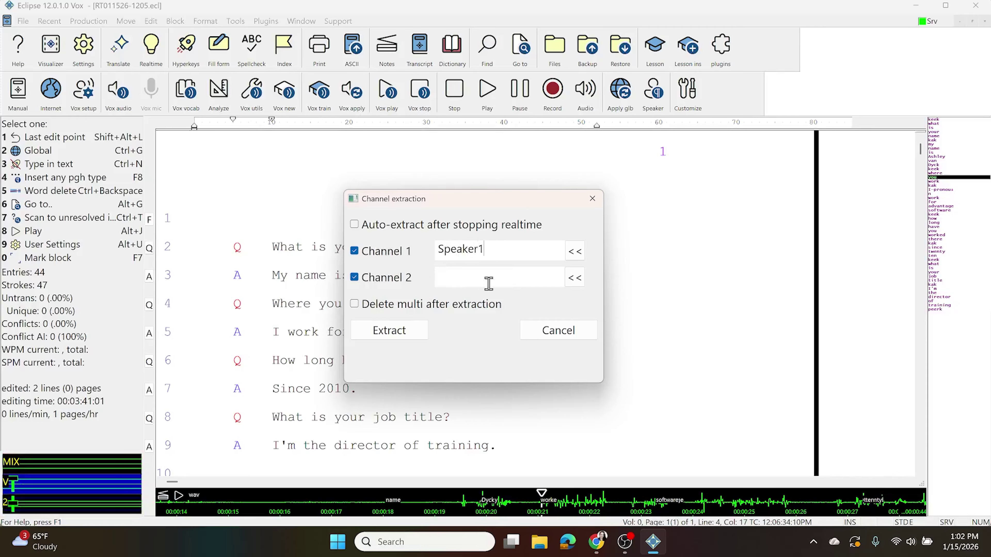
pyautogui.write('Speaker2')
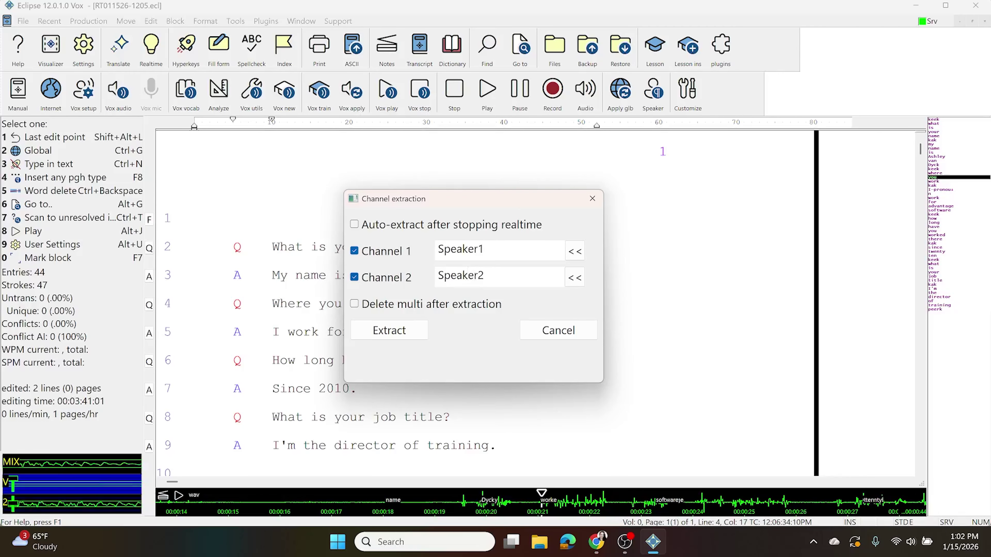
# Clear the speaker labels and name channel 1 Room and channel 2 Mask.
pyautogui.doubleClick(483, 276)
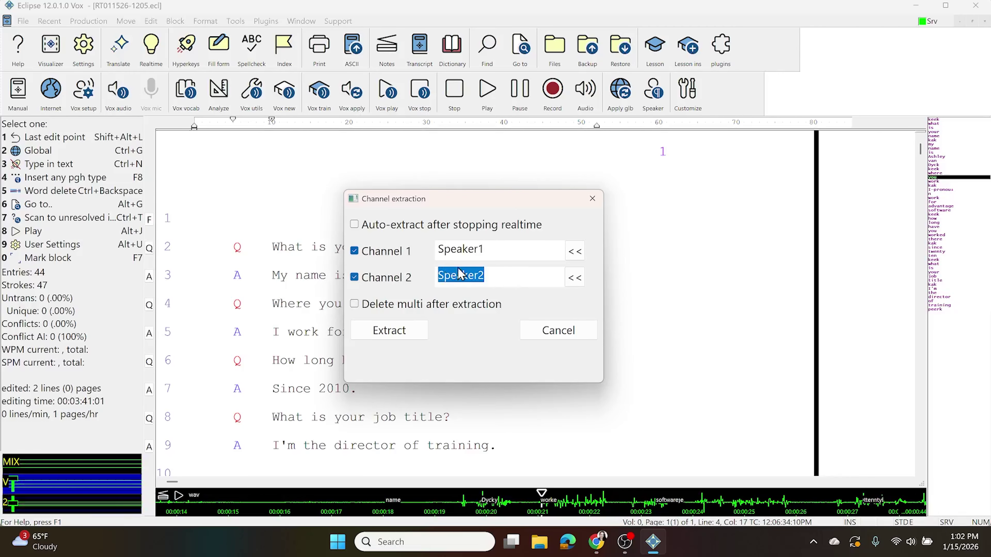
pyautogui.press('BackSpace')
pyautogui.doubleClick(501, 250)
pyautogui.press('BackSpace')
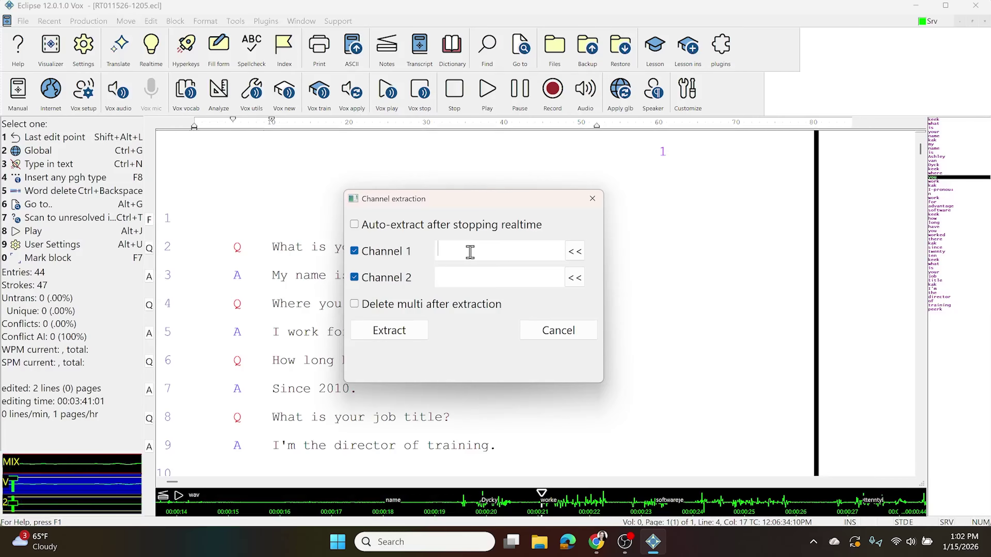
pyautogui.write('Room')
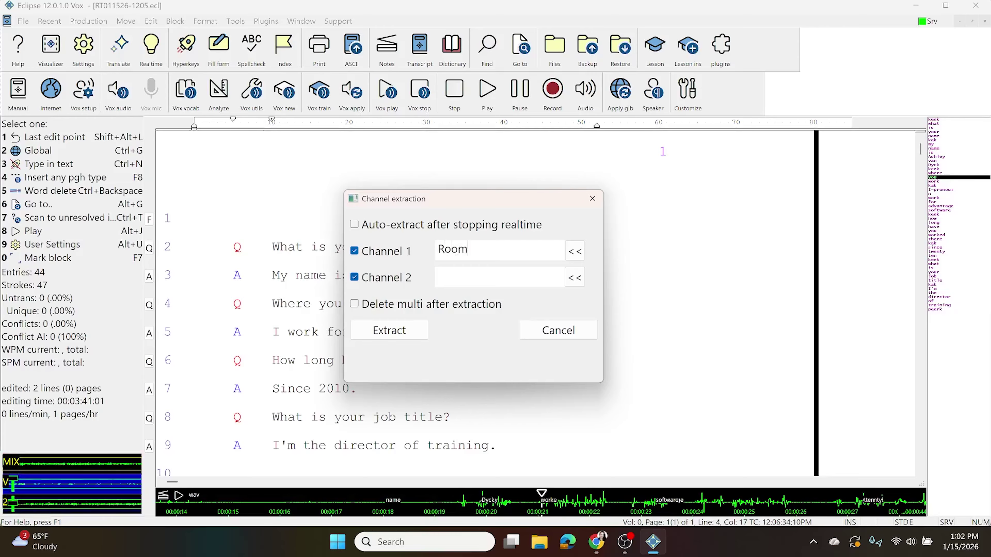
pyautogui.write('Mask')
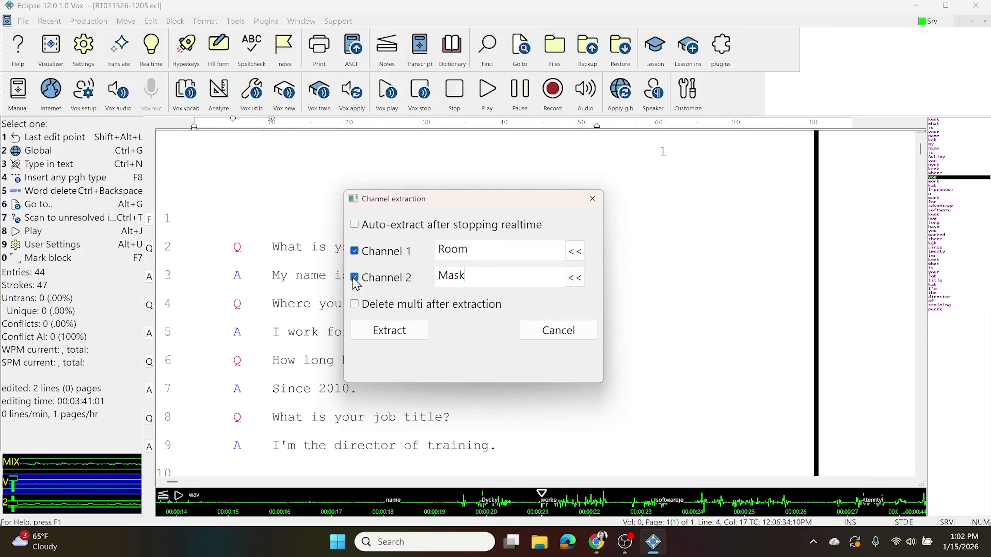
# Enable automatic extraction after stopping realtime and extract channels 1 and 2.
pyautogui.click(355, 252)
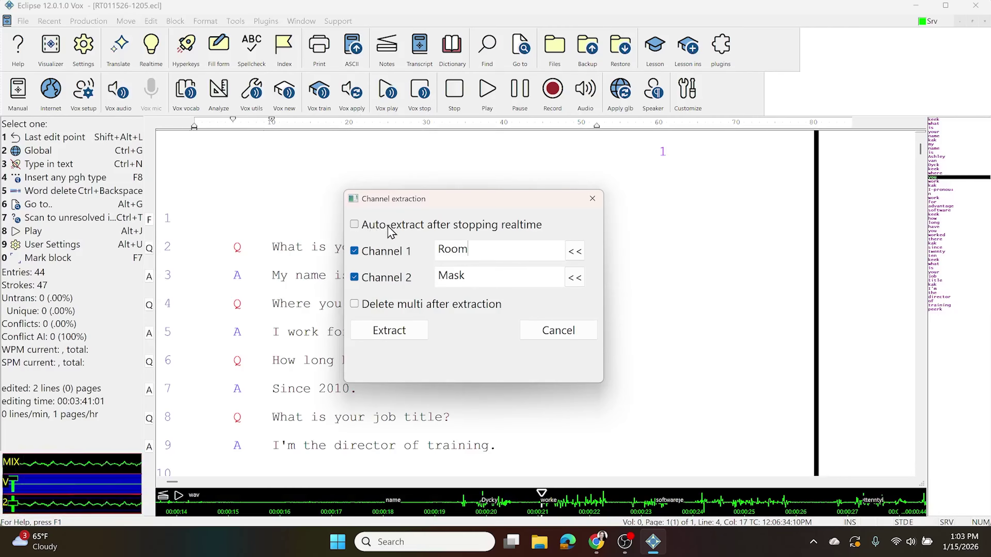
pyautogui.click(407, 232)
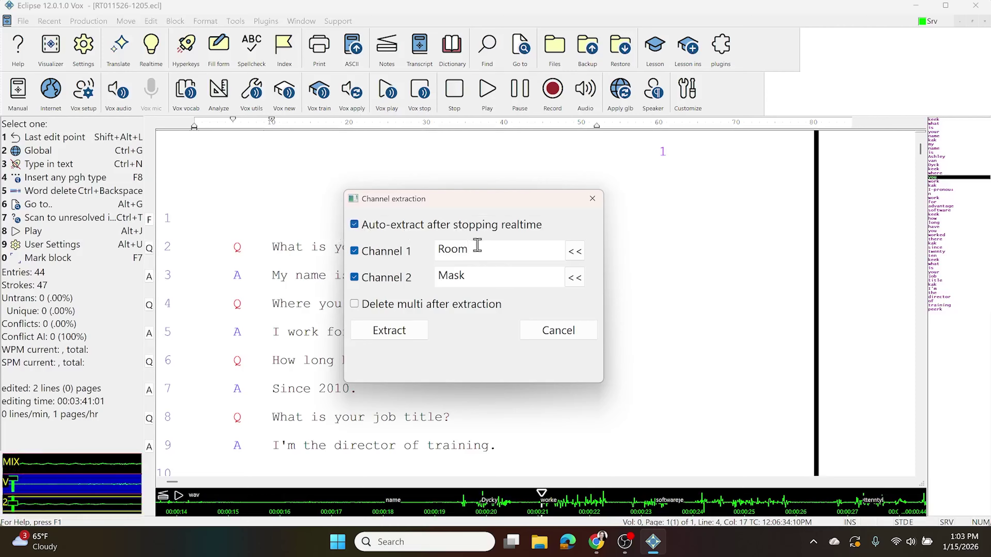
pyautogui.click(486, 278)
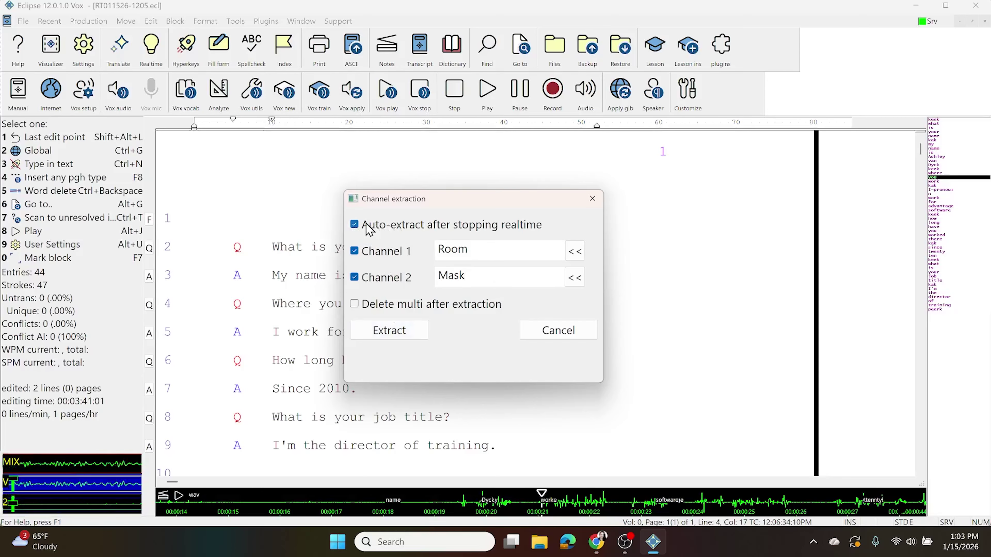
pyautogui.click(396, 336)
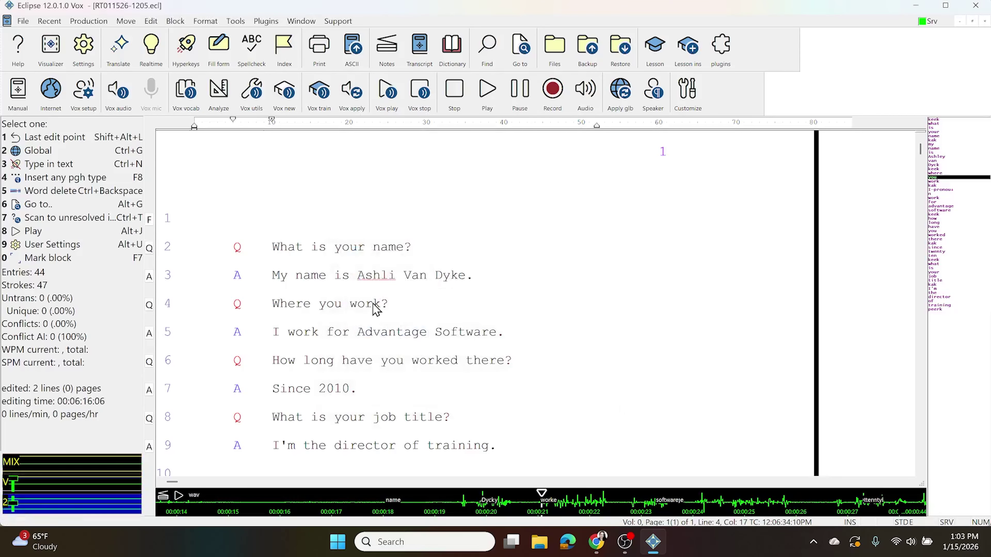
pyautogui.hotkey('ctrl', 'o')
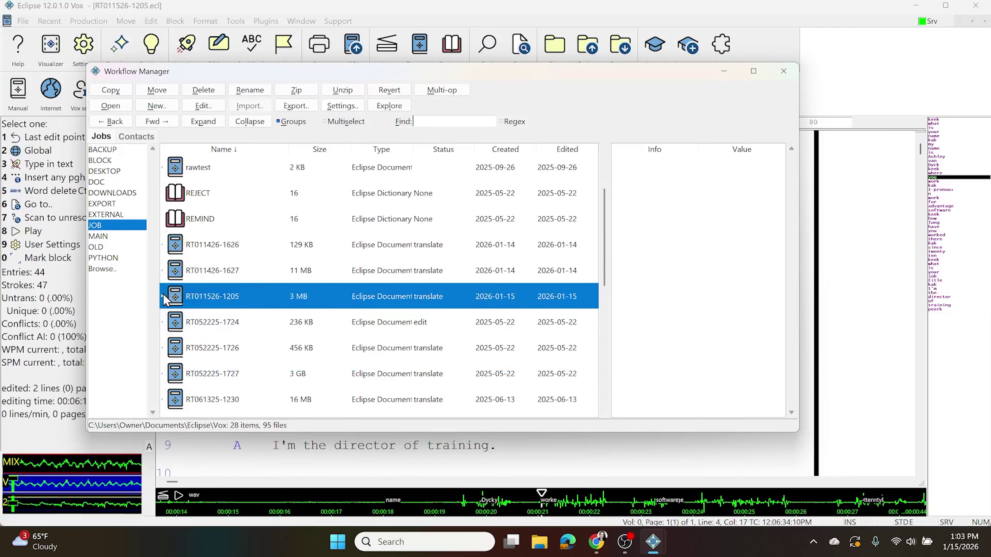
pyautogui.click(171, 296)
pyautogui.click(162, 296)
pyautogui.scroll(-2, 164, 293)
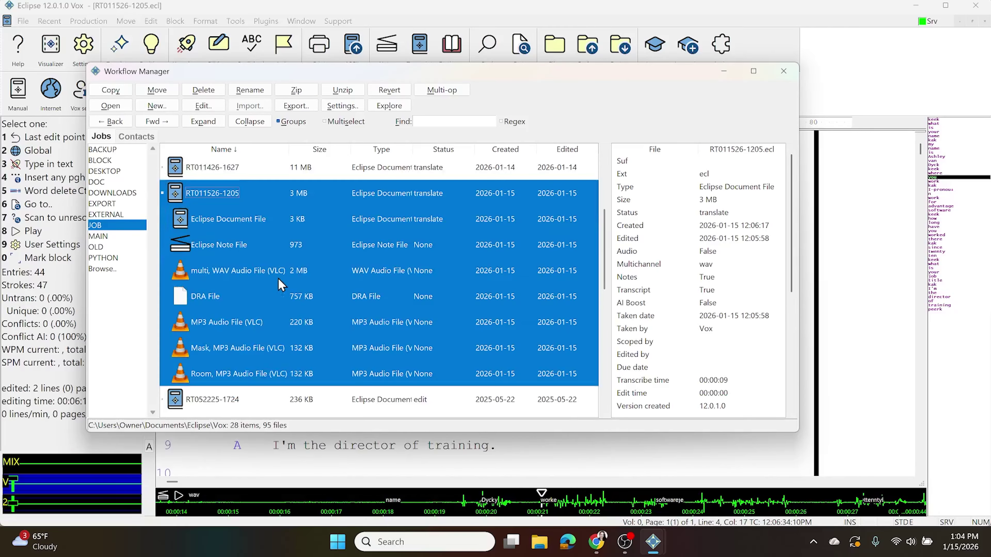
pyautogui.click(239, 274)
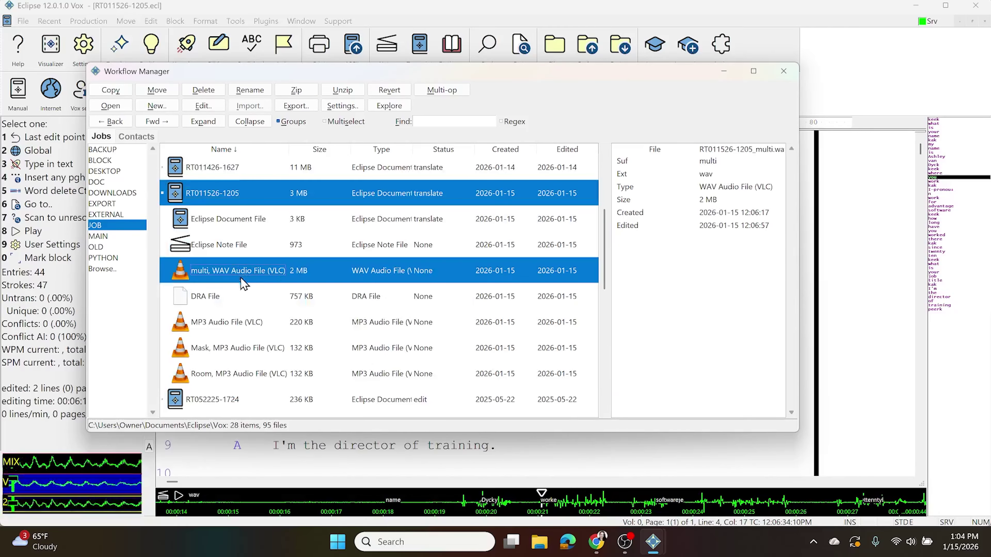
pyautogui.click(225, 300)
pyautogui.click(238, 330)
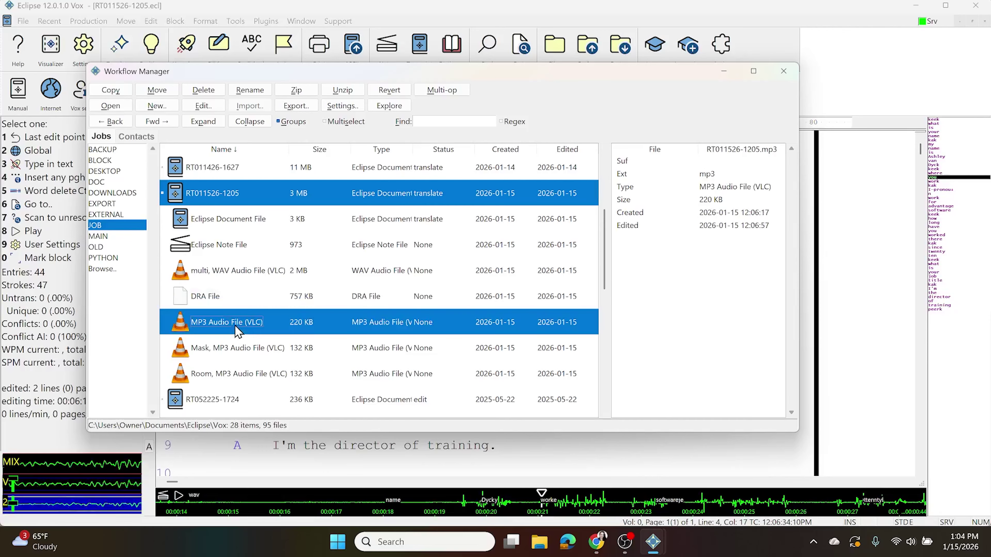
pyautogui.click(214, 353)
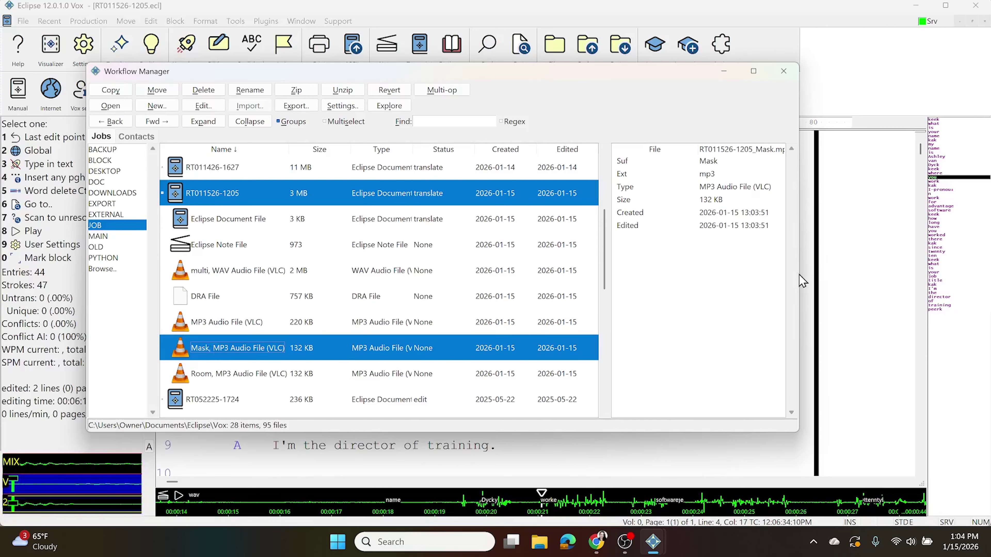
pyautogui.moveTo(799, 273); pyautogui.dragTo(857, 271)
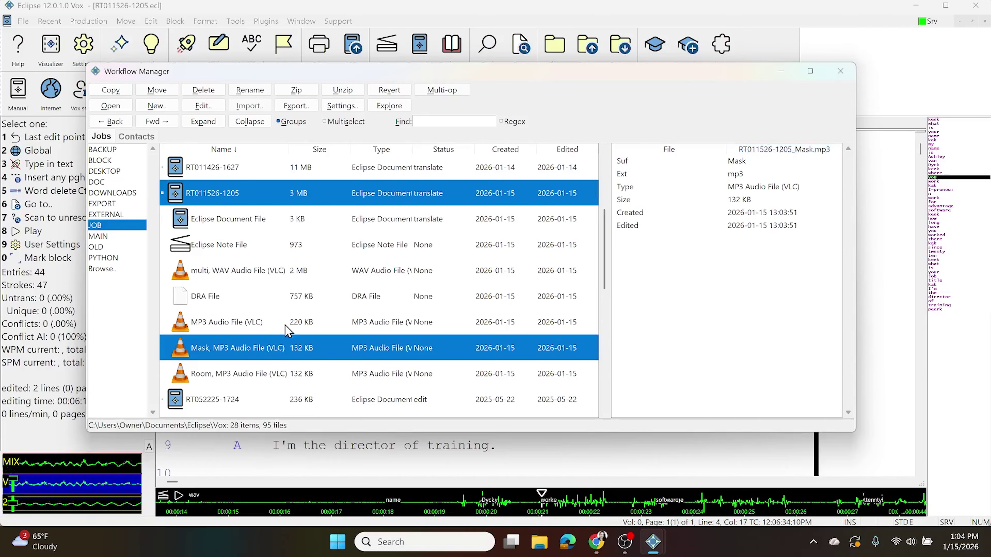
pyautogui.click(266, 376)
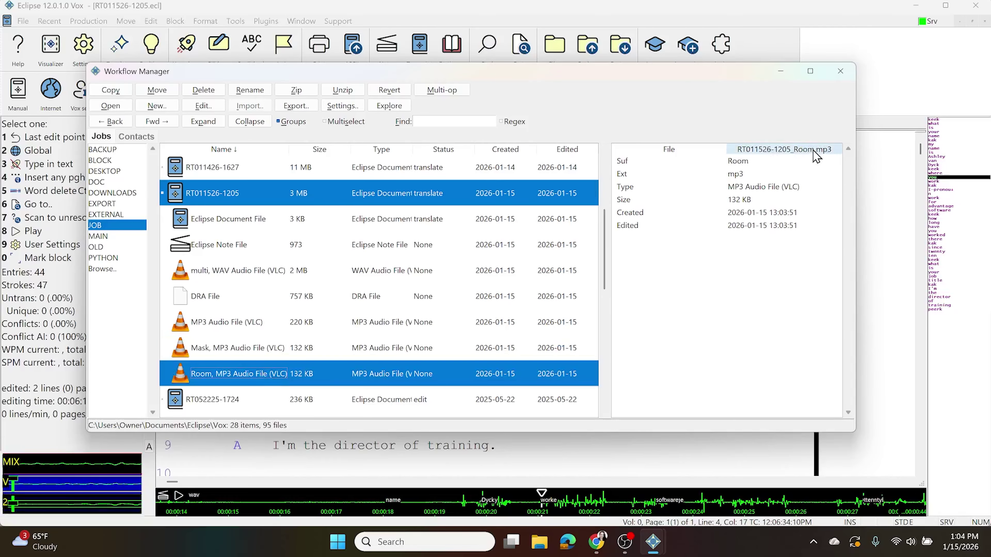
pyautogui.click(324, 348)
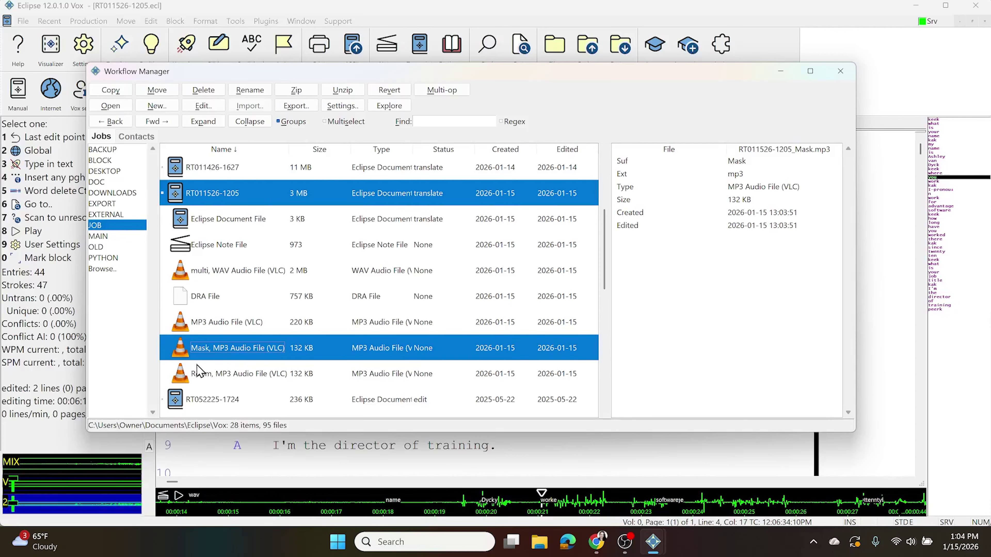
pyautogui.click(840, 71)
# Reopen the channel extraction settings to review the auto-extract option and channel names, and close them without extracting.
pyautogui.click(235, 20)
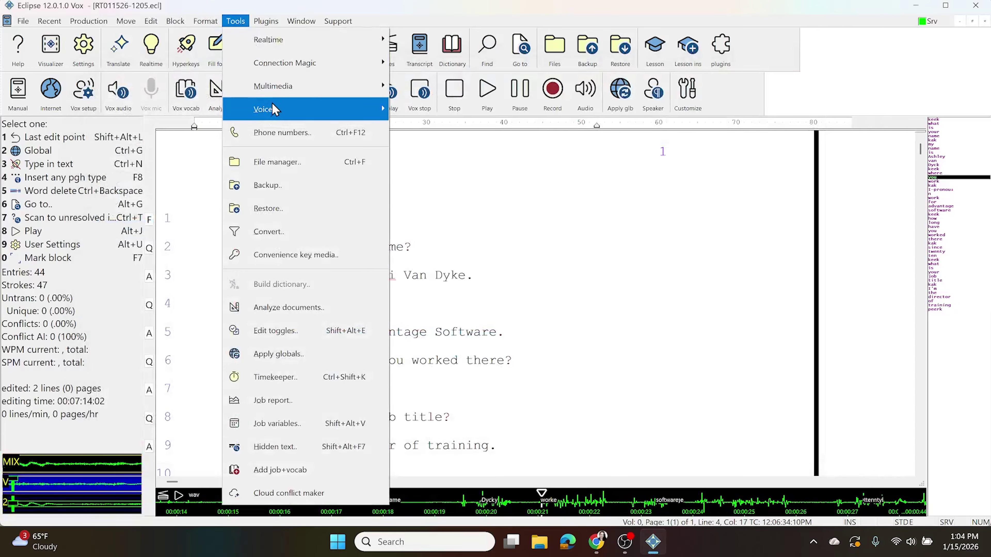
pyautogui.moveTo(368, 114)
pyautogui.click(449, 469)
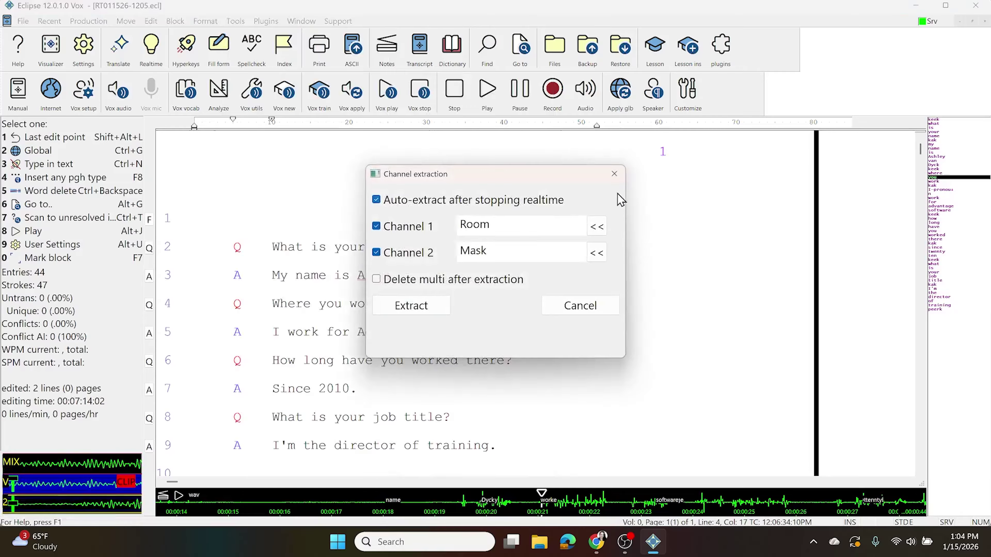
pyautogui.click(615, 173)
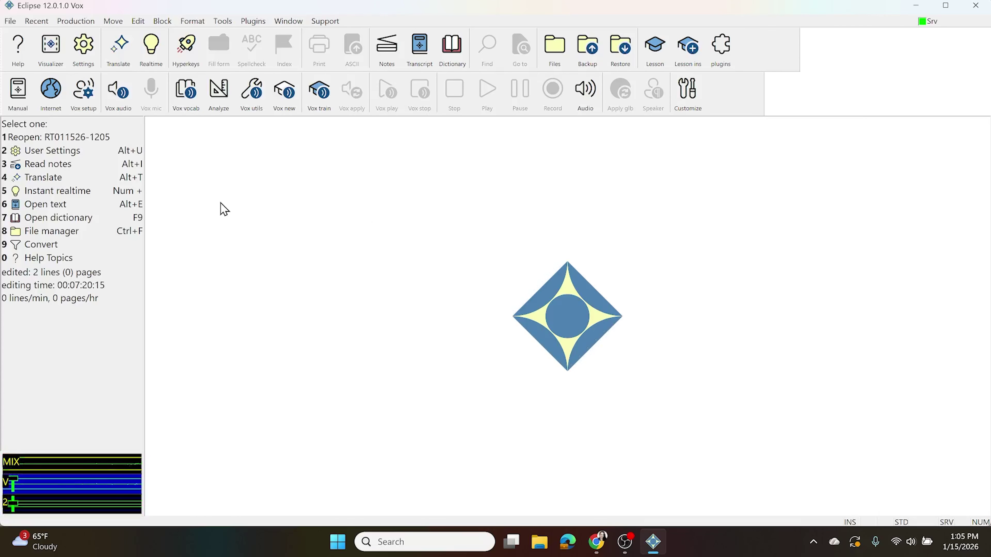
# Start a new realtime voice session using the DragonMask user profile.
pyautogui.click(151, 49)
pyautogui.click(308, 369)
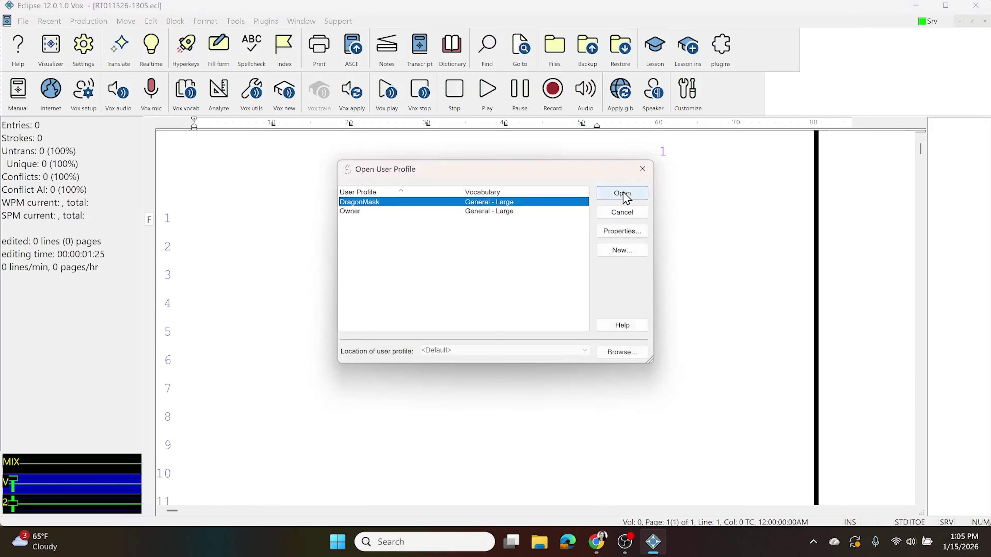
pyautogui.click(623, 194)
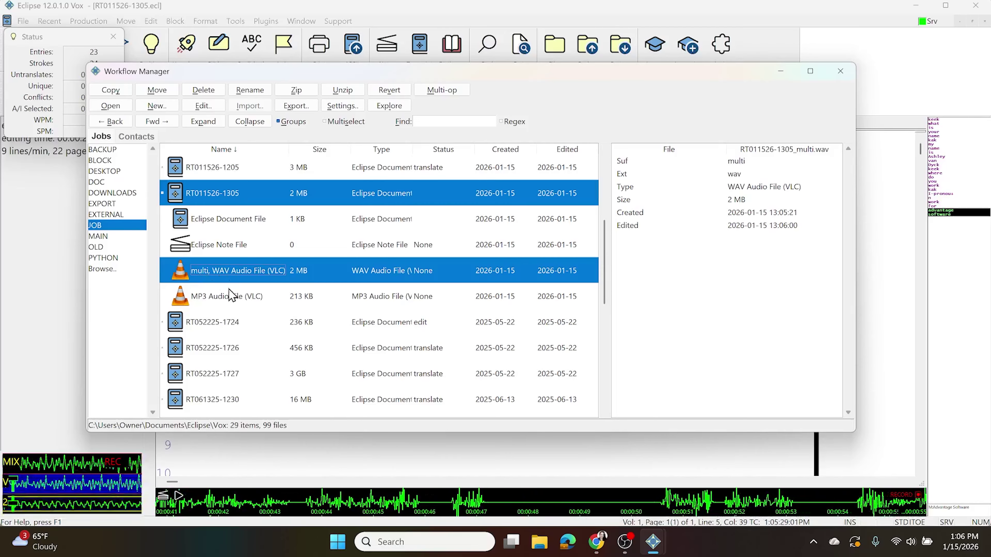
pyautogui.click(219, 303)
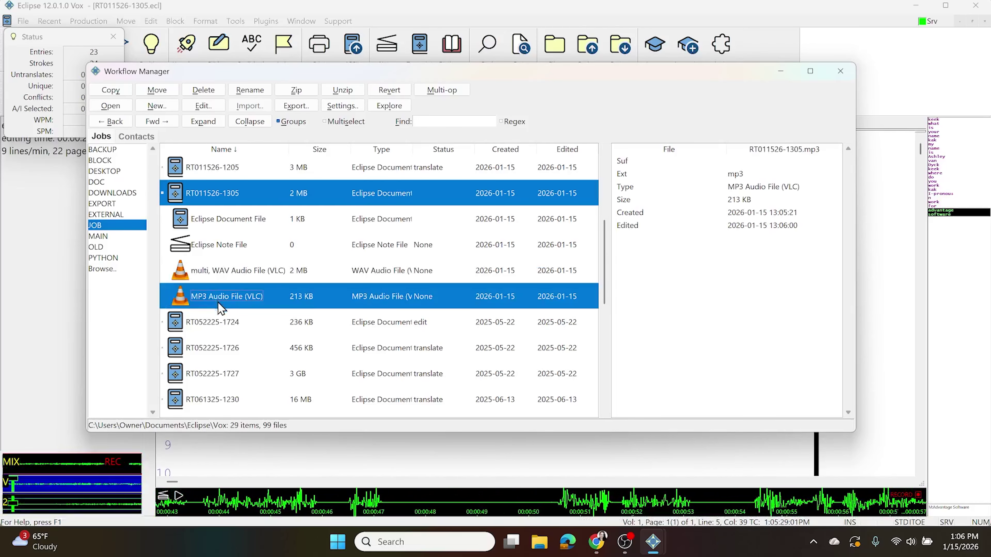
pyautogui.click(840, 71)
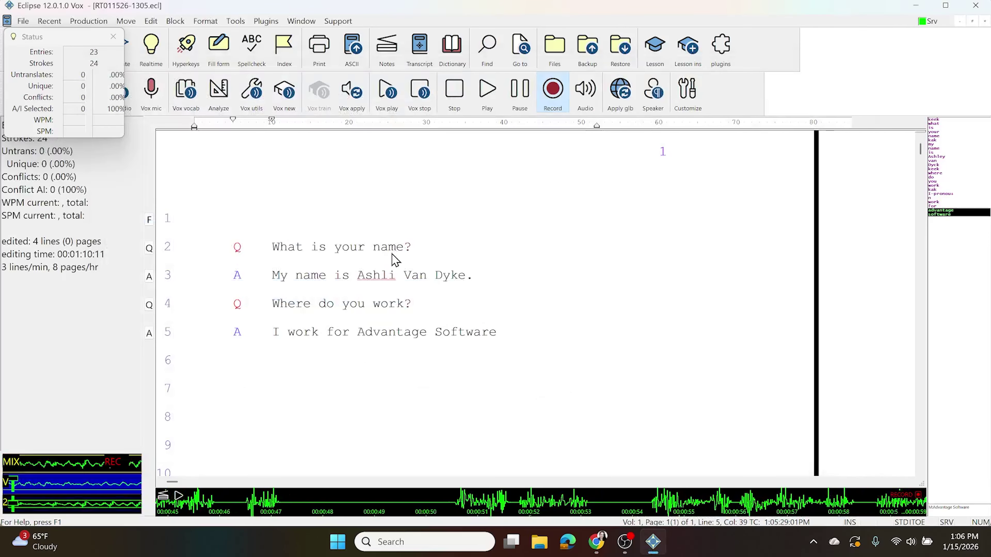
pyautogui.click(390, 270)
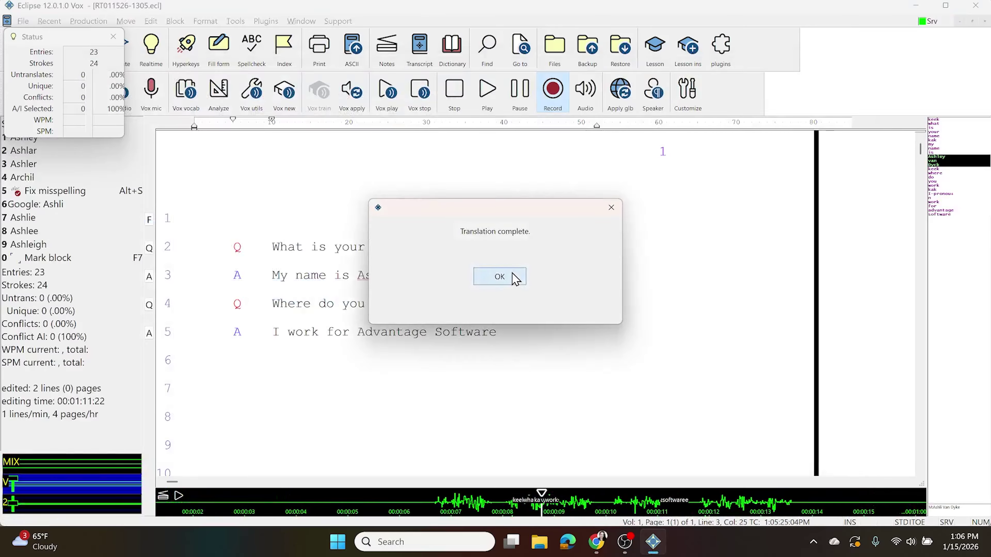
pyautogui.click(507, 277)
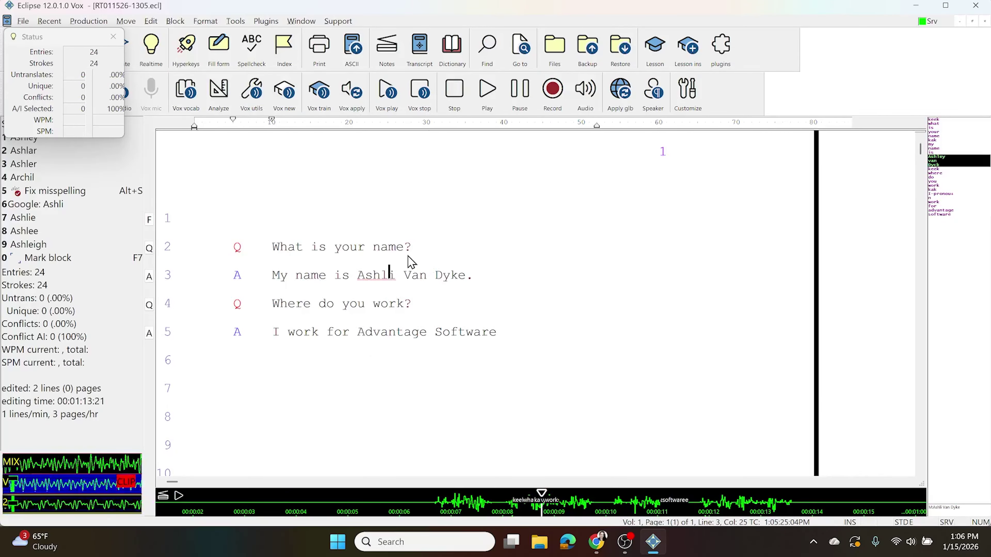
pyautogui.hotkey('ctrl', 'o')
pyautogui.scroll(-4, 208, 393)
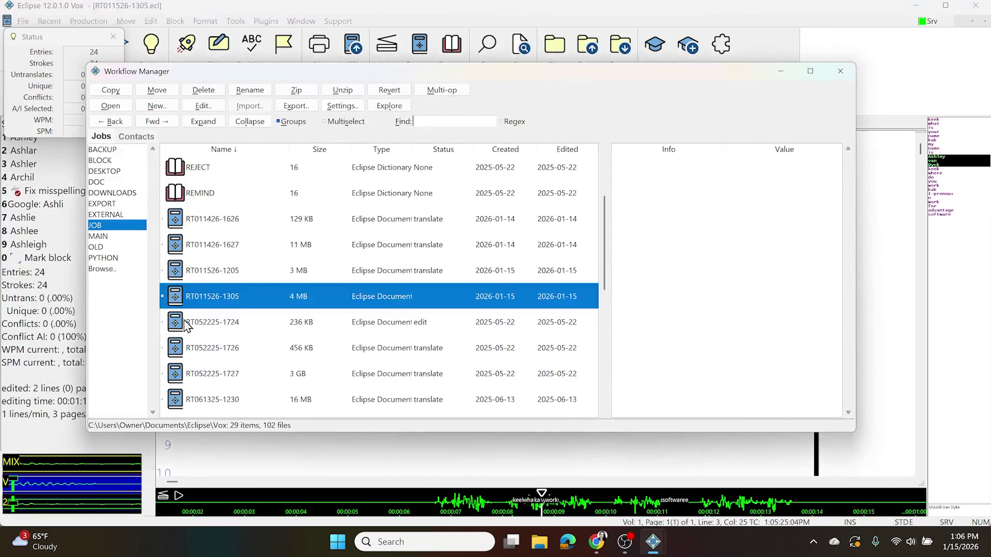
pyautogui.click(163, 296)
pyautogui.scroll(-4, 259, 289)
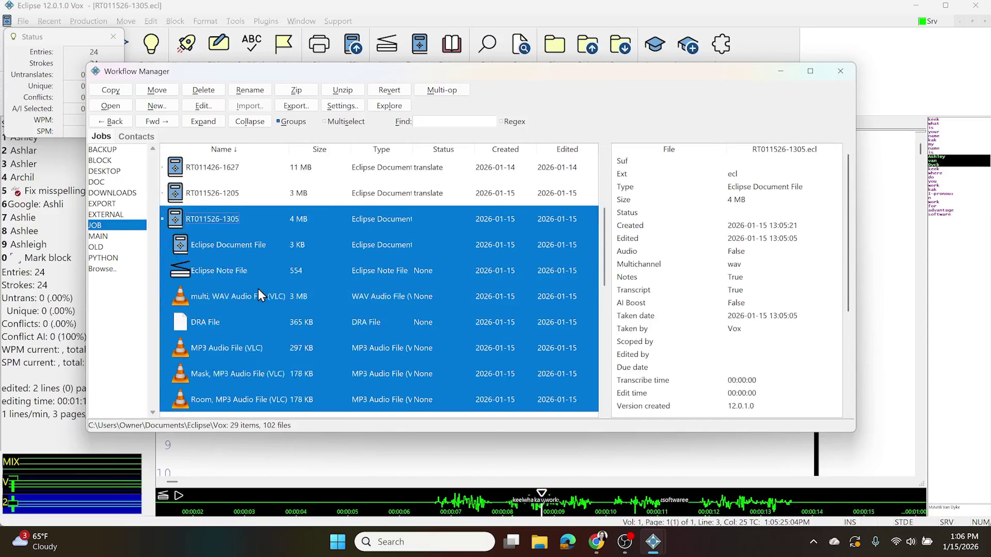
pyautogui.click(225, 271)
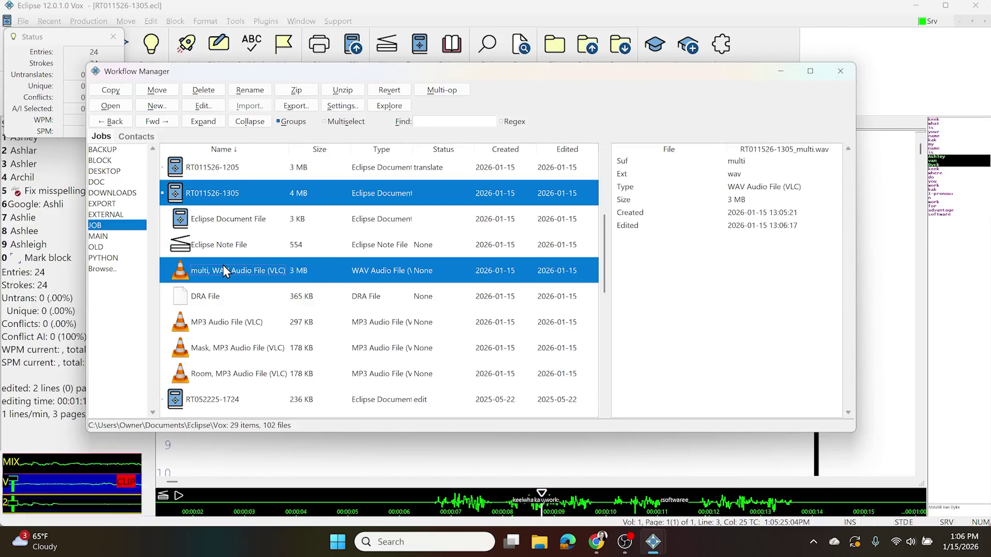
pyautogui.click(220, 327)
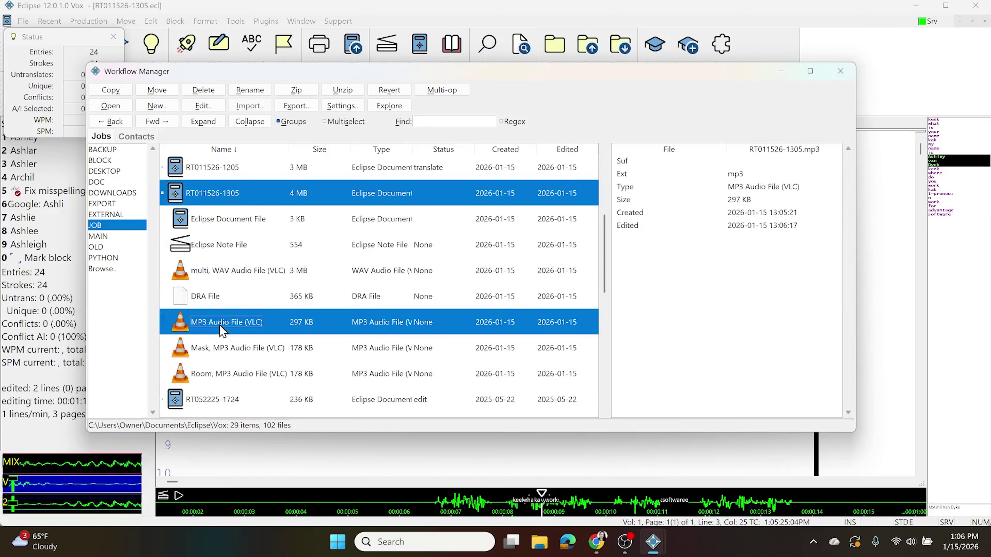
pyautogui.click(229, 352)
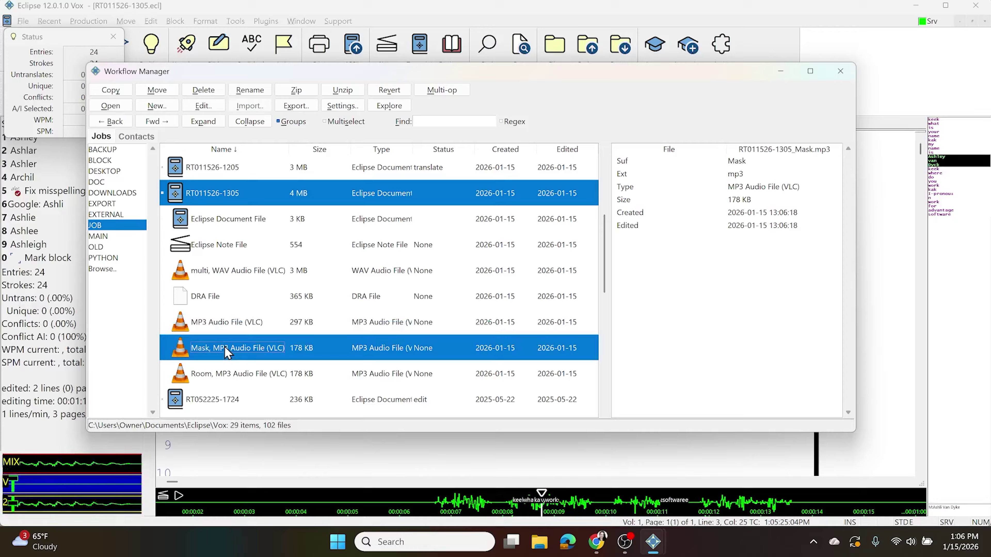
pyautogui.click(227, 374)
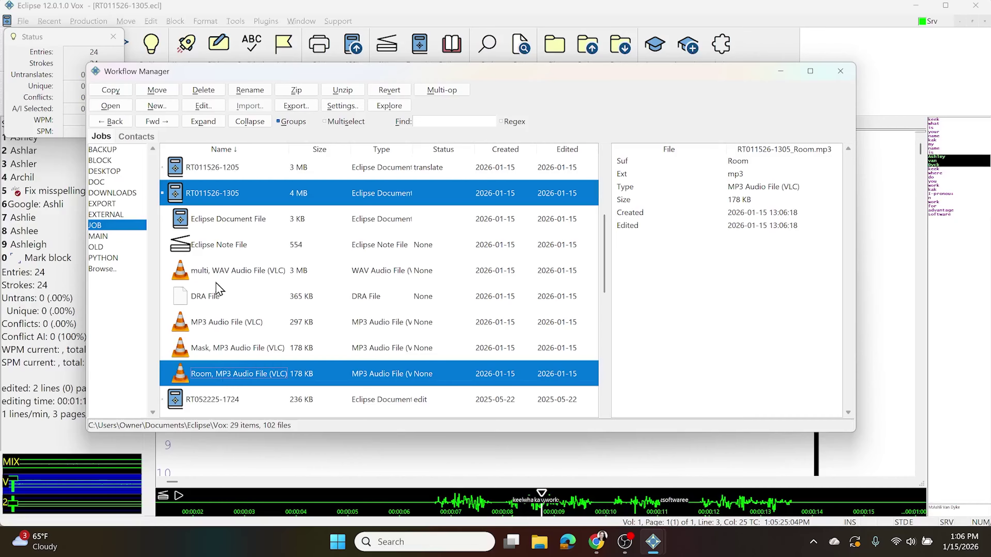
pyautogui.click(224, 276)
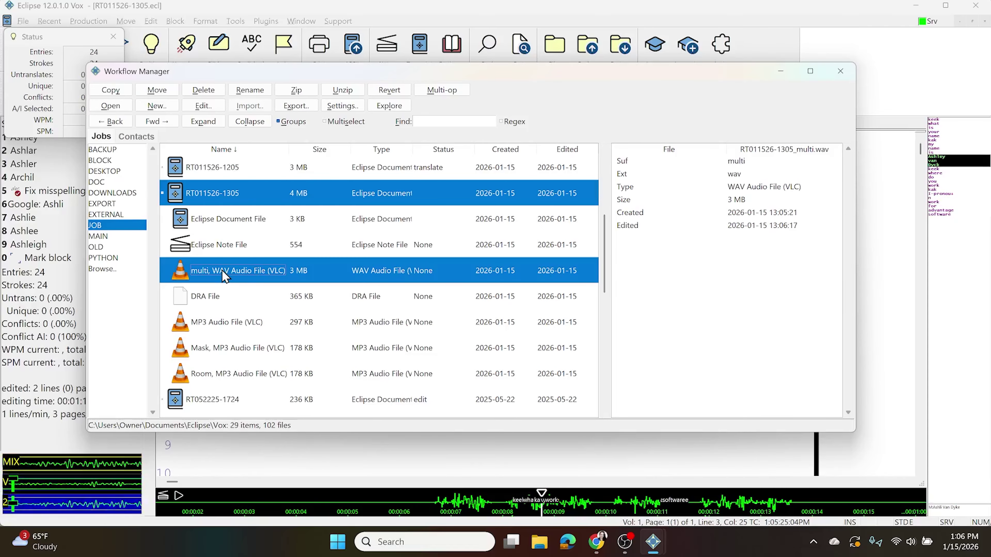
pyautogui.click(841, 71)
# Extract the named channels Room and Mask, with deletion of the multi file after extraction enabled.
pyautogui.click(235, 22)
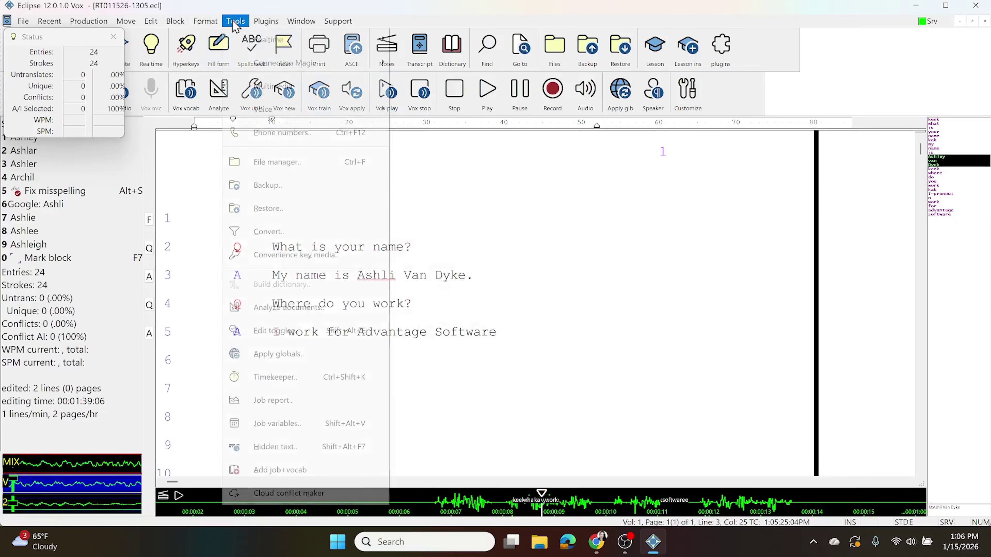
pyautogui.moveTo(314, 86)
pyautogui.click(458, 471)
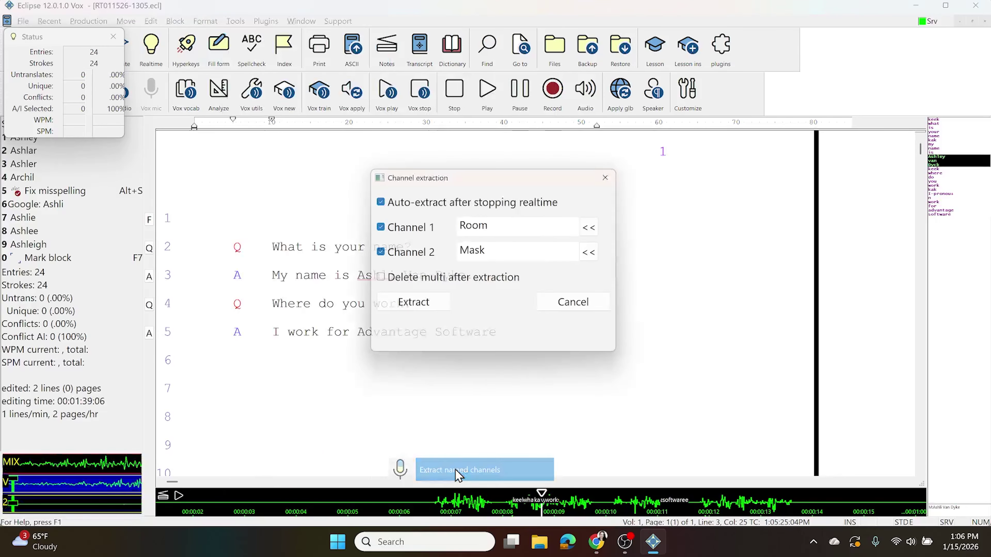
pyautogui.click(406, 281)
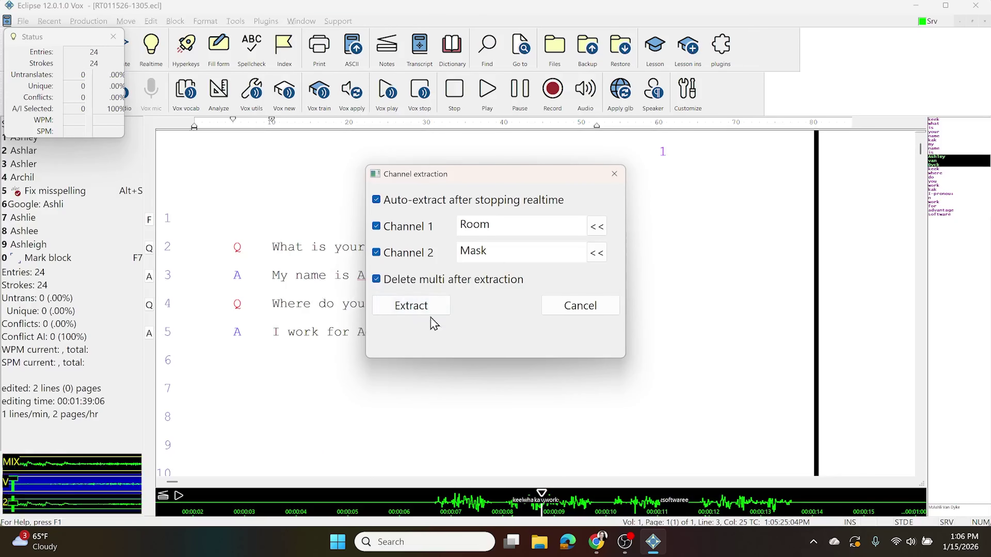
pyautogui.click(417, 309)
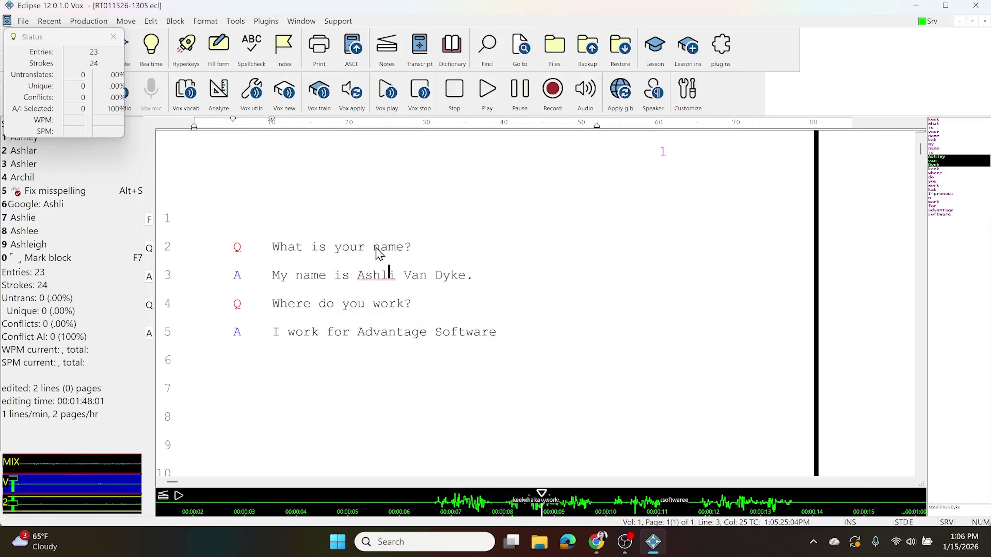
pyautogui.click(151, 49)
pyautogui.press('Return')
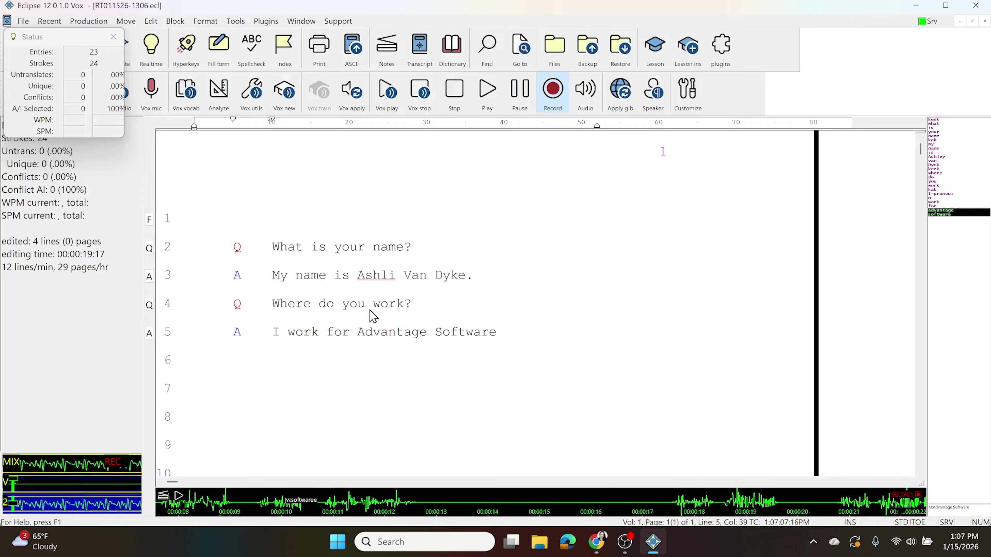
pyautogui.hotkey('ctrl', 'o')
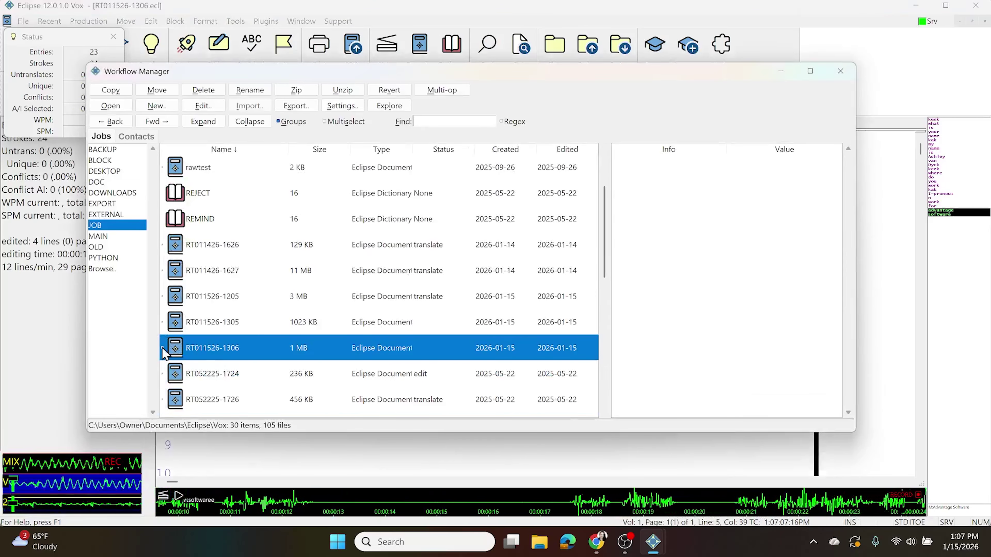
pyautogui.click(163, 351)
pyautogui.scroll(-1, 199, 328)
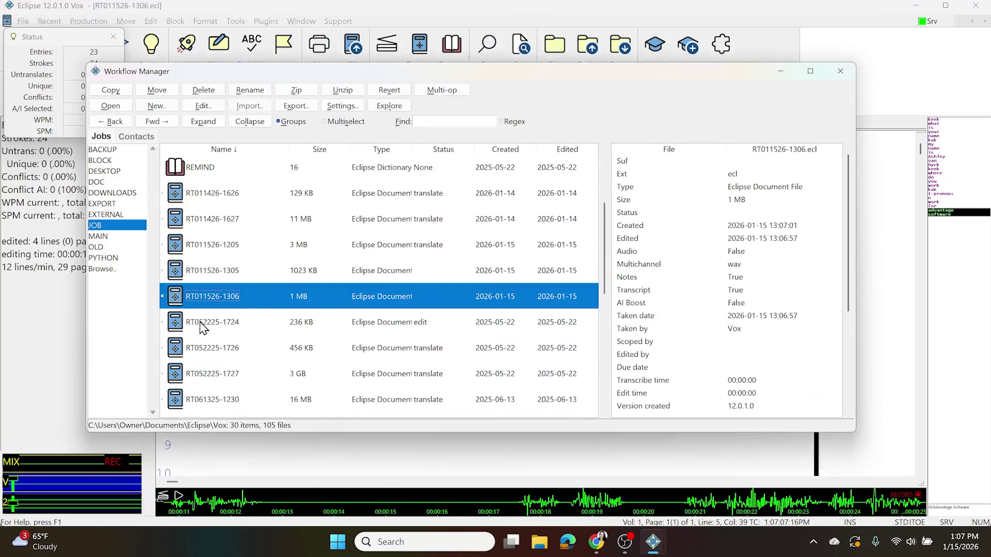
pyautogui.click(163, 298)
# Check the multi WAV and MP3 audio files of the recording job, and end the realtime session.
pyautogui.scroll(-2, 222, 281)
pyautogui.click(224, 271)
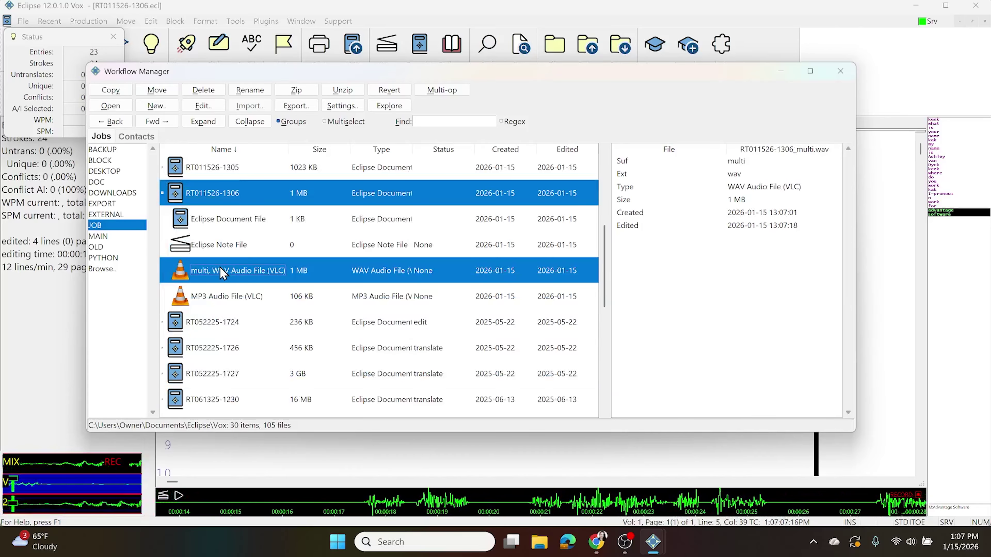
pyautogui.click(226, 296)
pyautogui.click(224, 274)
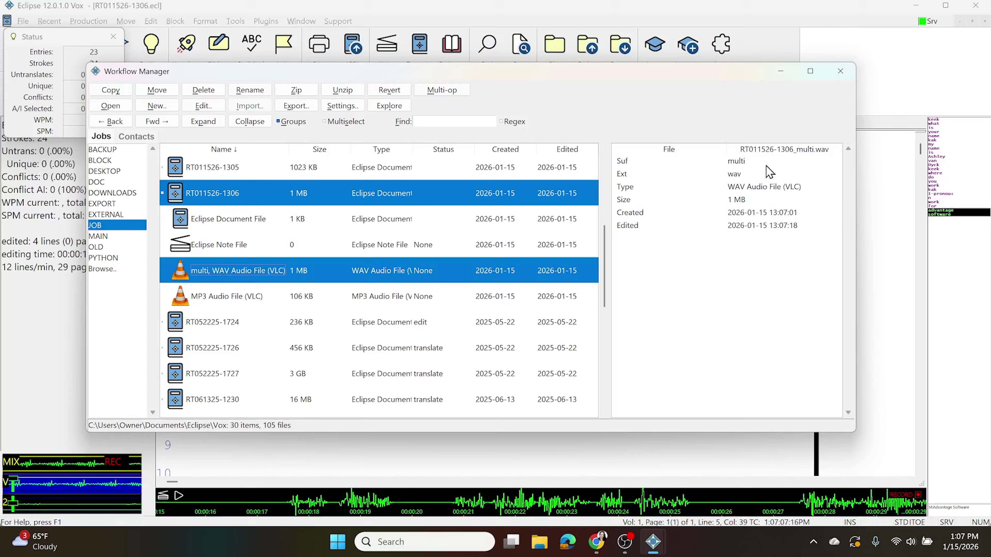
pyautogui.click(841, 75)
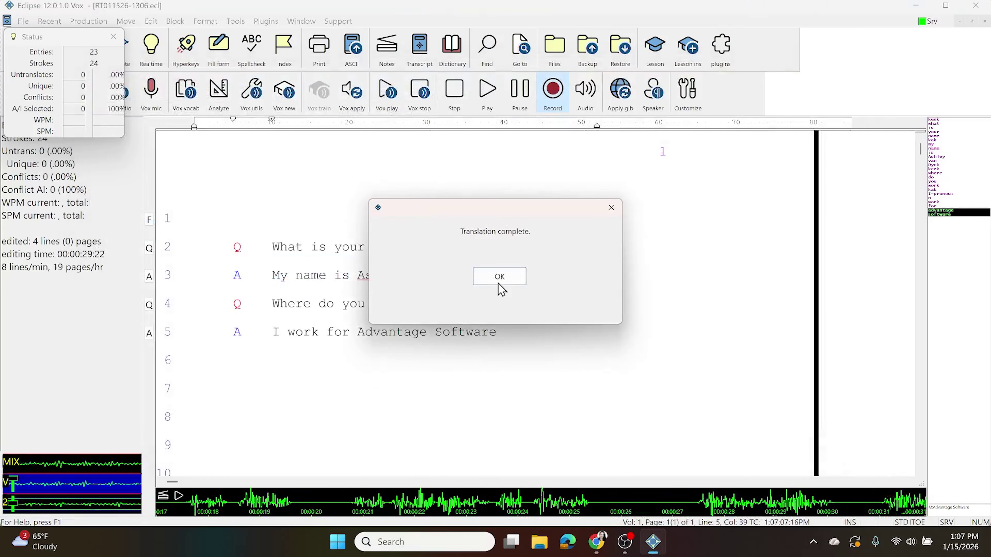
pyautogui.click(496, 279)
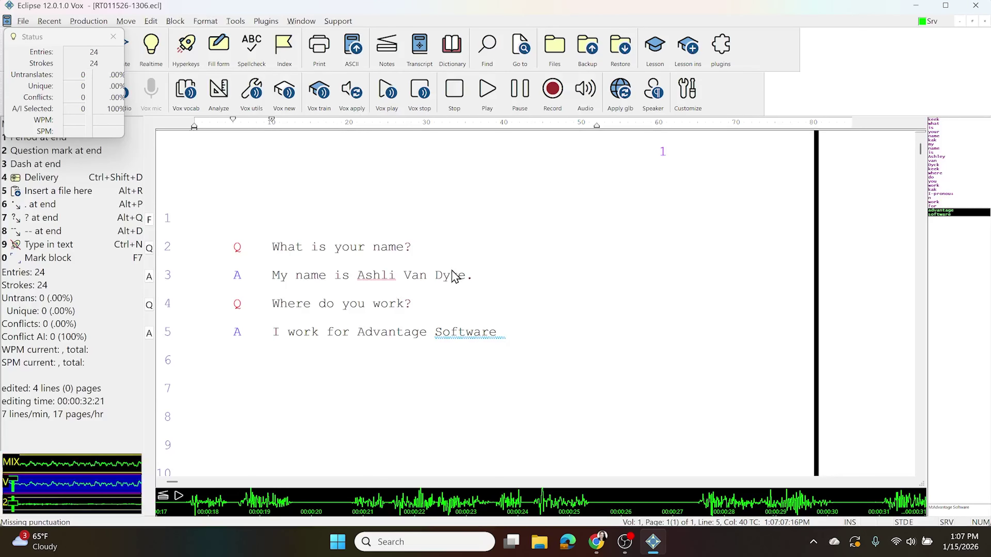
pyautogui.hotkey('ctrl', 'o')
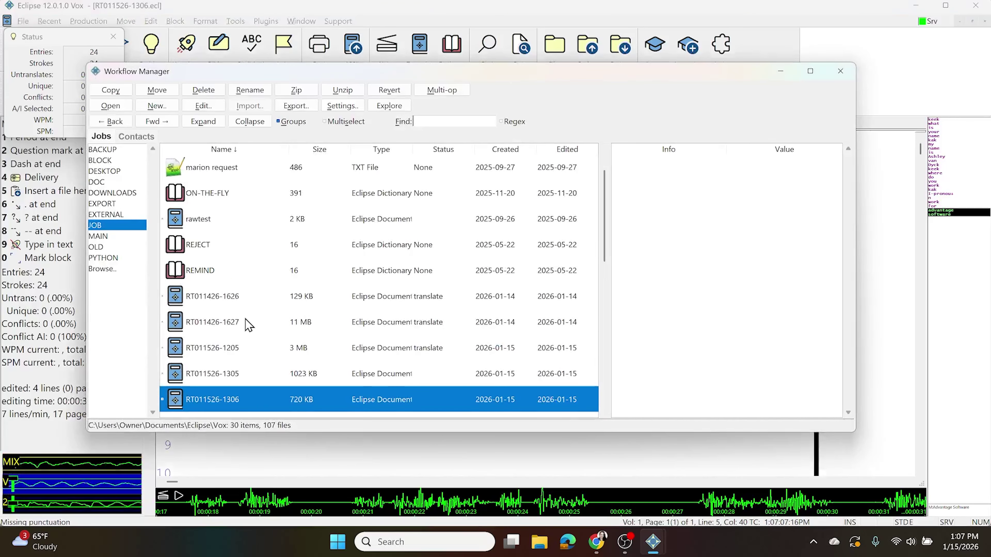
pyautogui.click(162, 271)
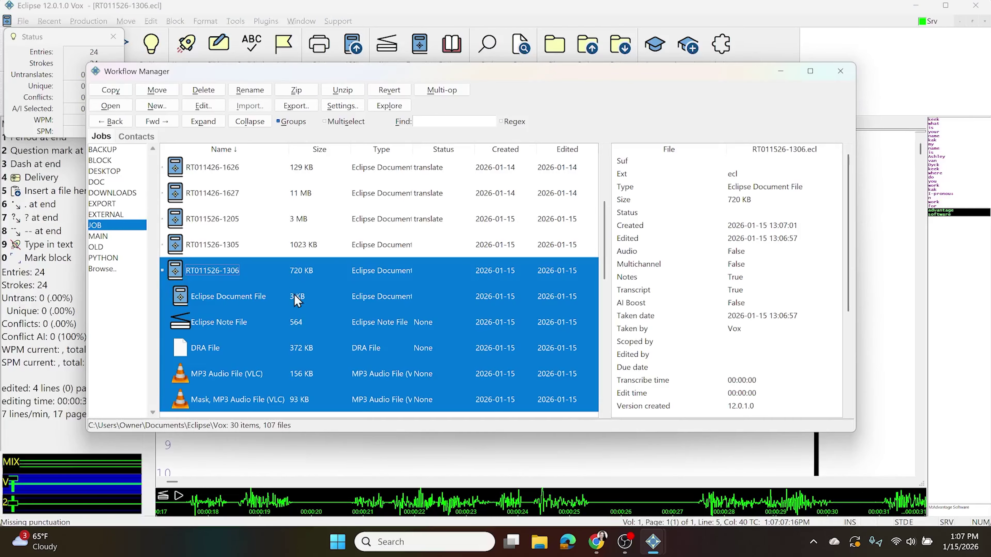
pyautogui.click(221, 270)
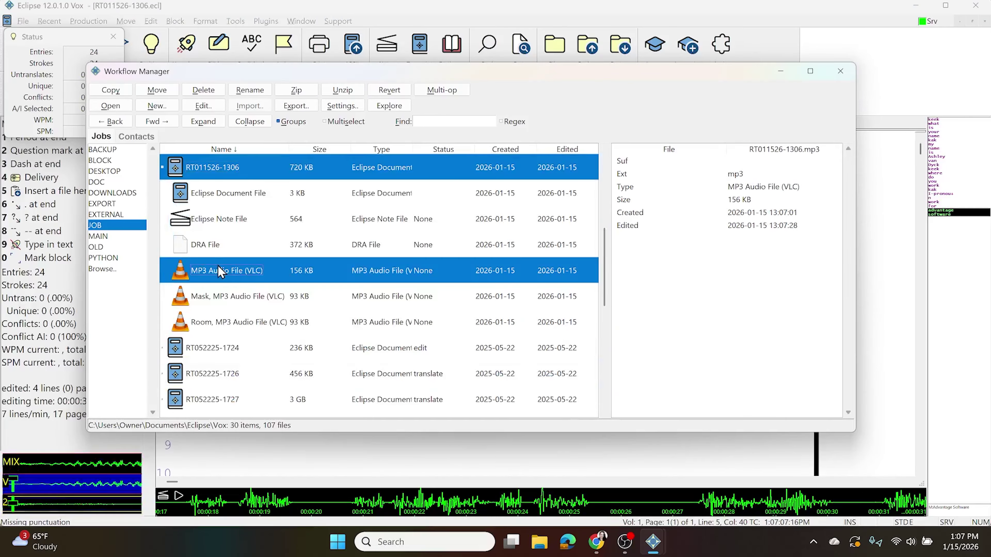
pyautogui.click(232, 299)
pyautogui.click(226, 313)
pyautogui.click(227, 301)
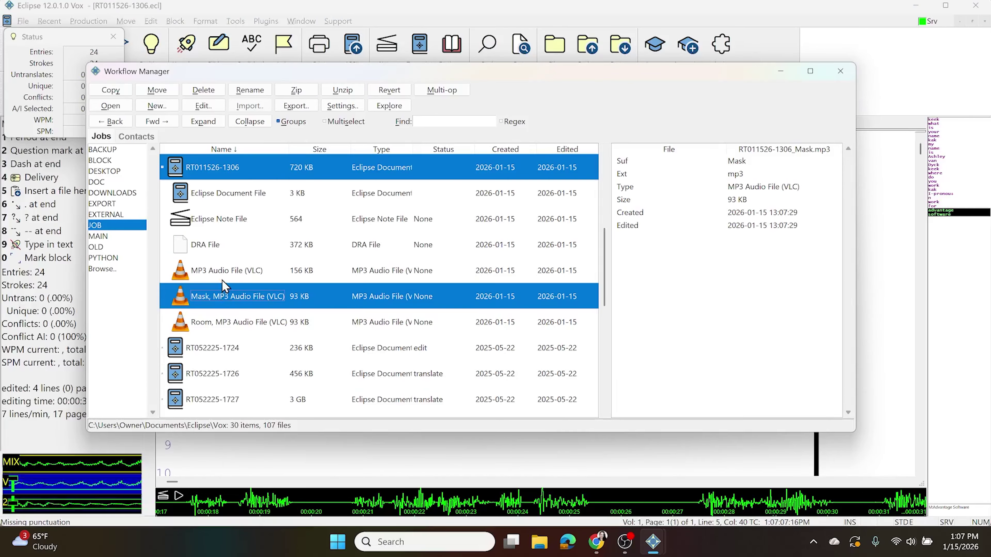
pyautogui.click(224, 278)
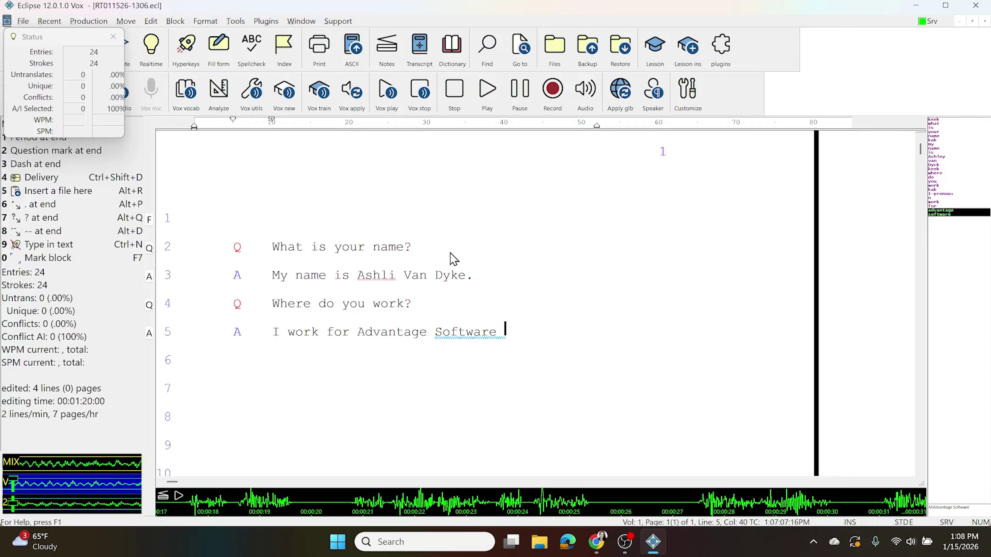
pyautogui.click(243, 24)
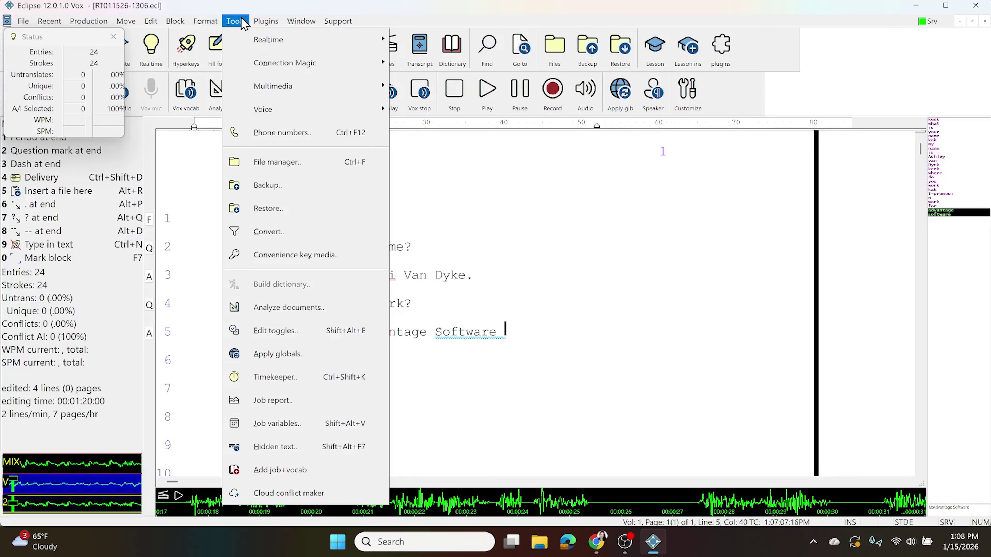
pyautogui.moveTo(273, 88)
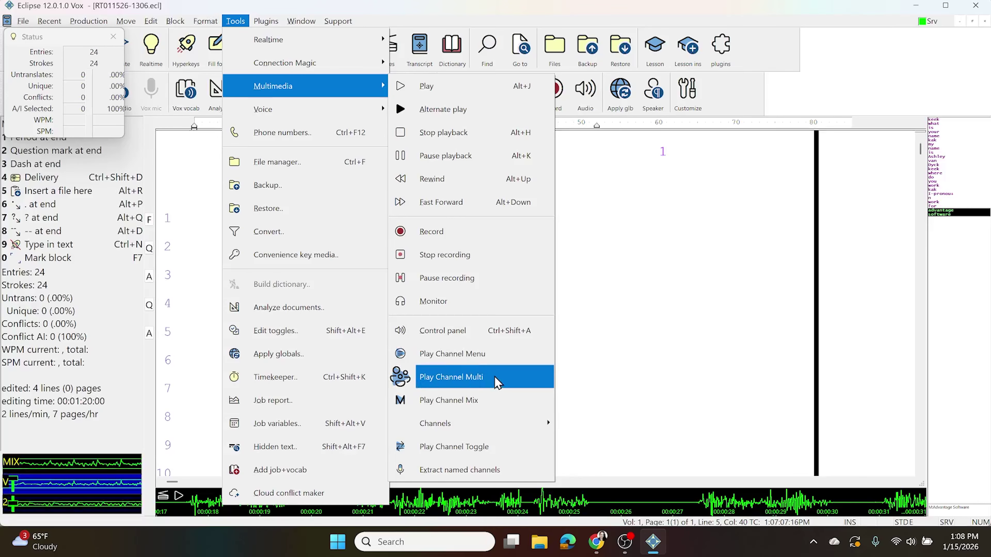
pyautogui.moveTo(449, 425)
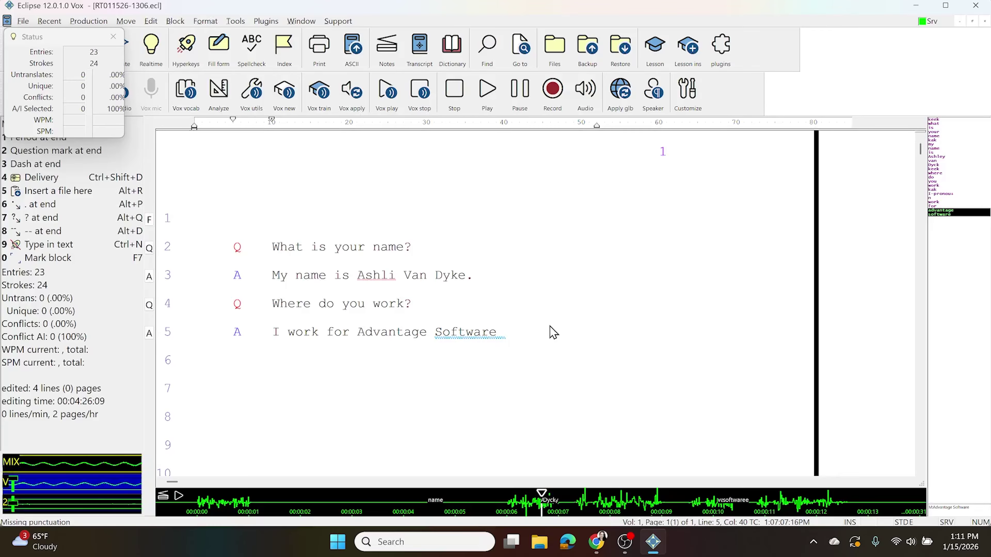
# Open the audio recording setup from the realtime user settings to examine the channels and file type.
pyautogui.hotkey('alt', 'u')
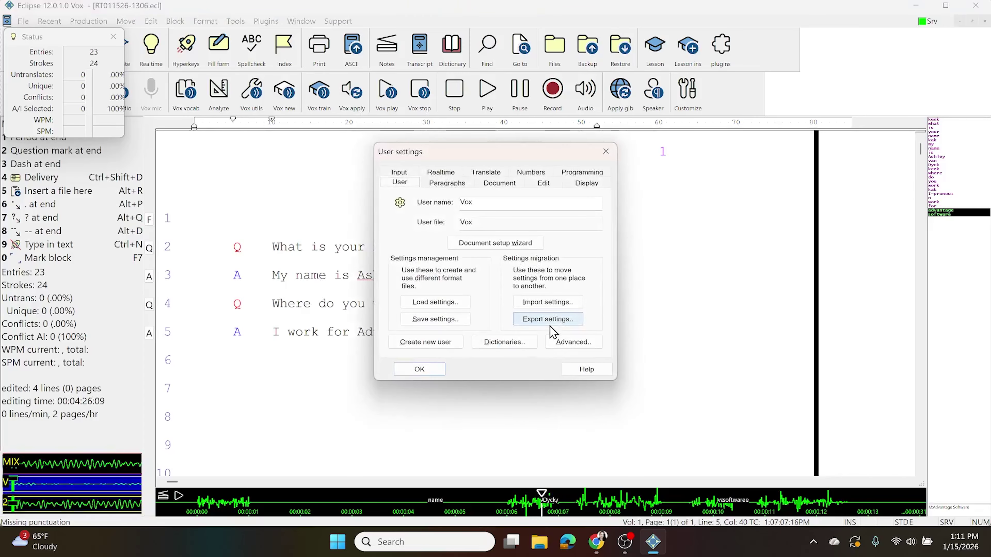
pyautogui.click(442, 181)
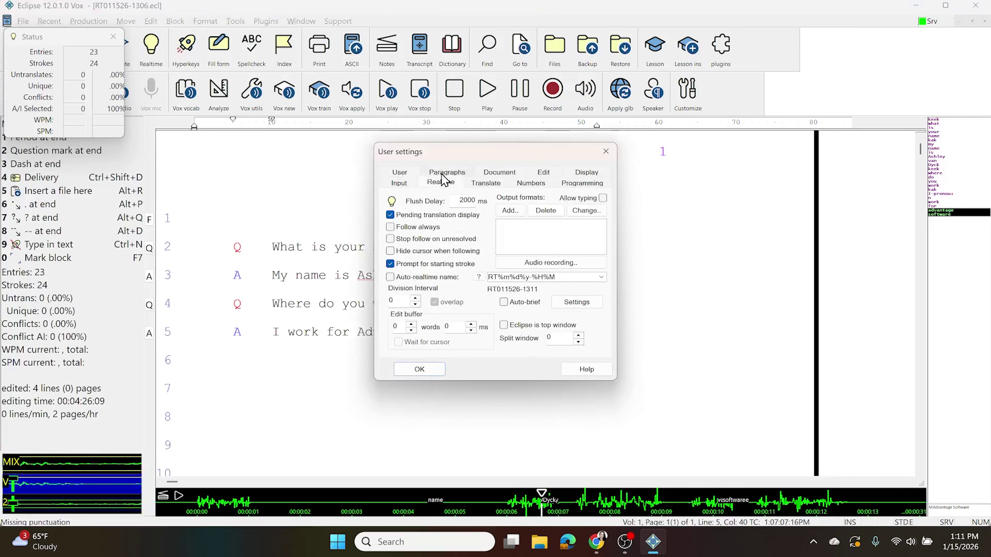
pyautogui.click(554, 263)
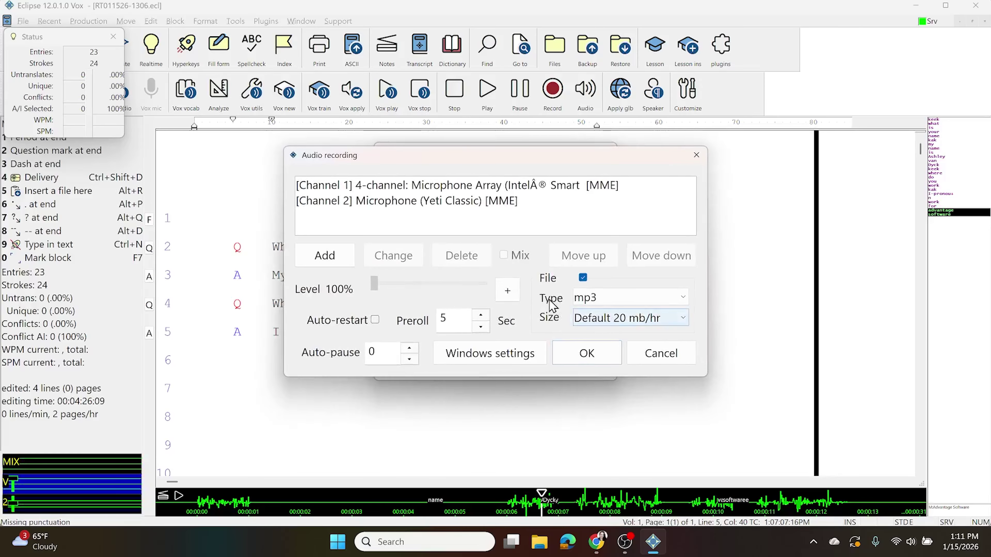